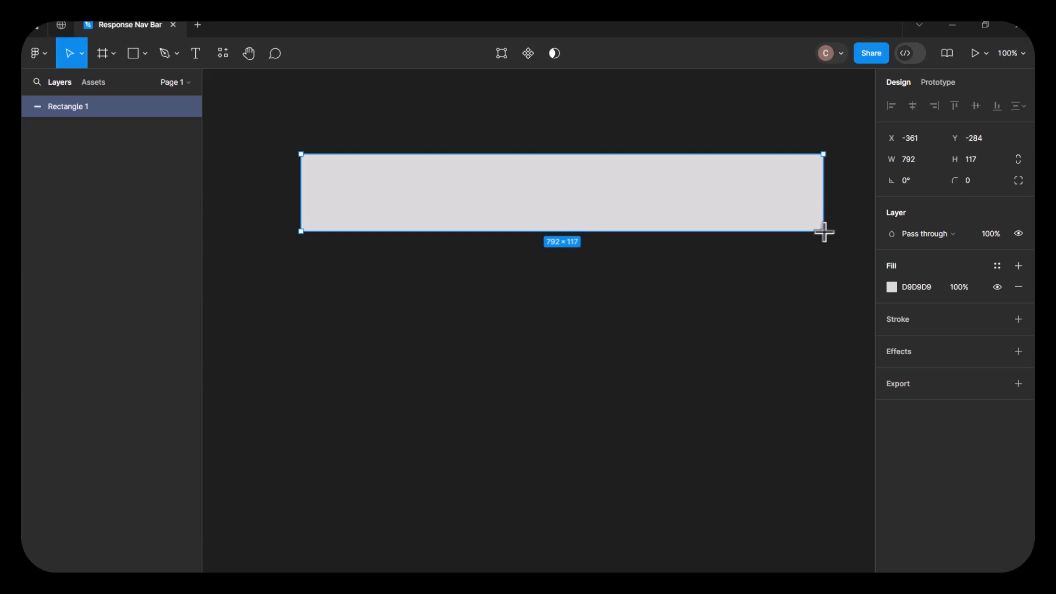
Move the grey rectangle to about X -400, Y -295 and lock its layer.
drag(663, 190, 639, 182)
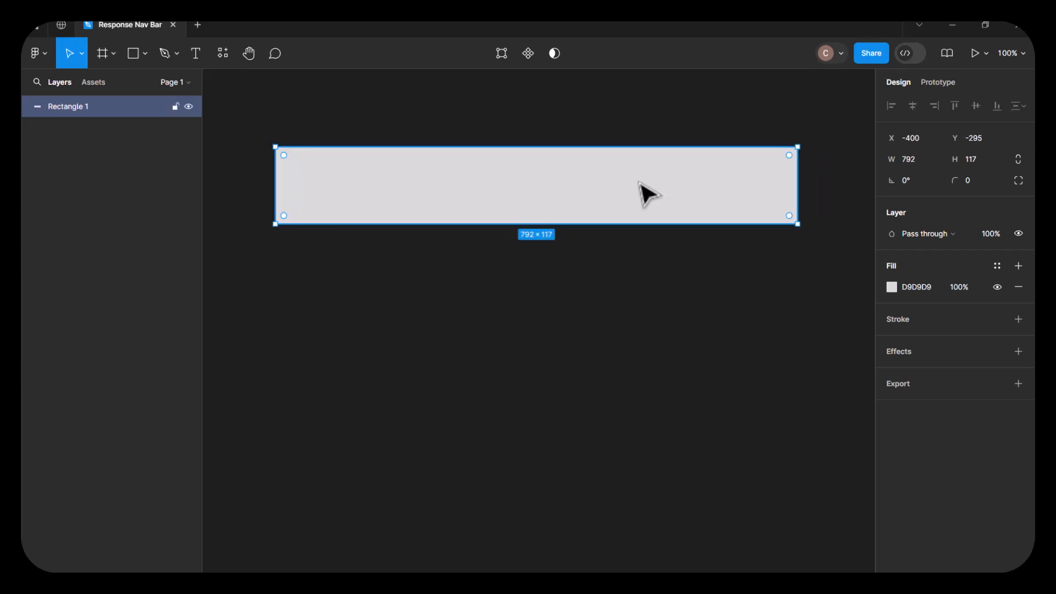
click(175, 106)
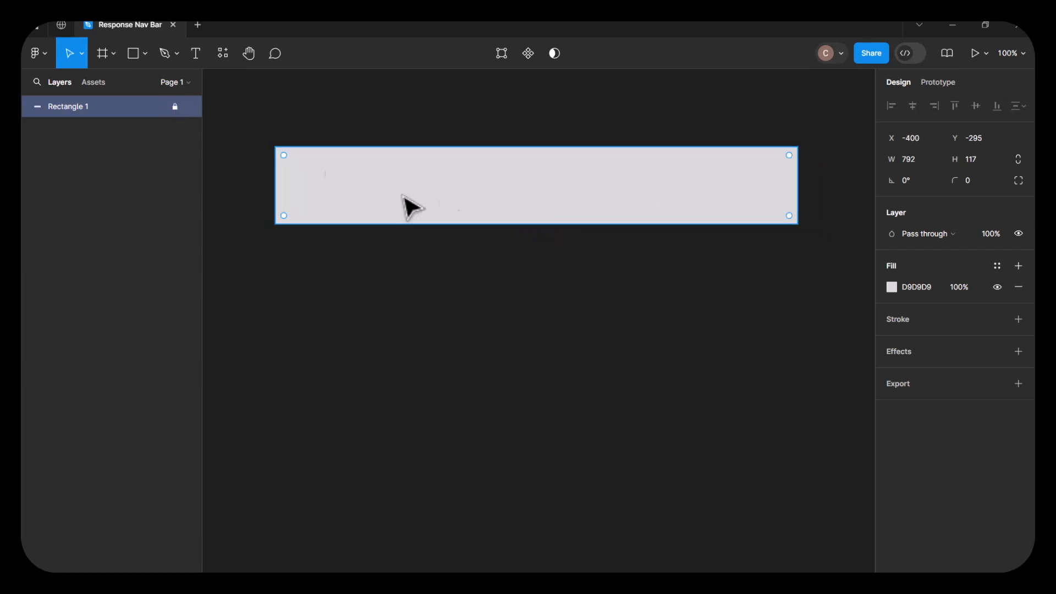
Add a "Home" text near the rectangle's left end and set its fill to the dark page colour 1E1E1E.
click(195, 55)
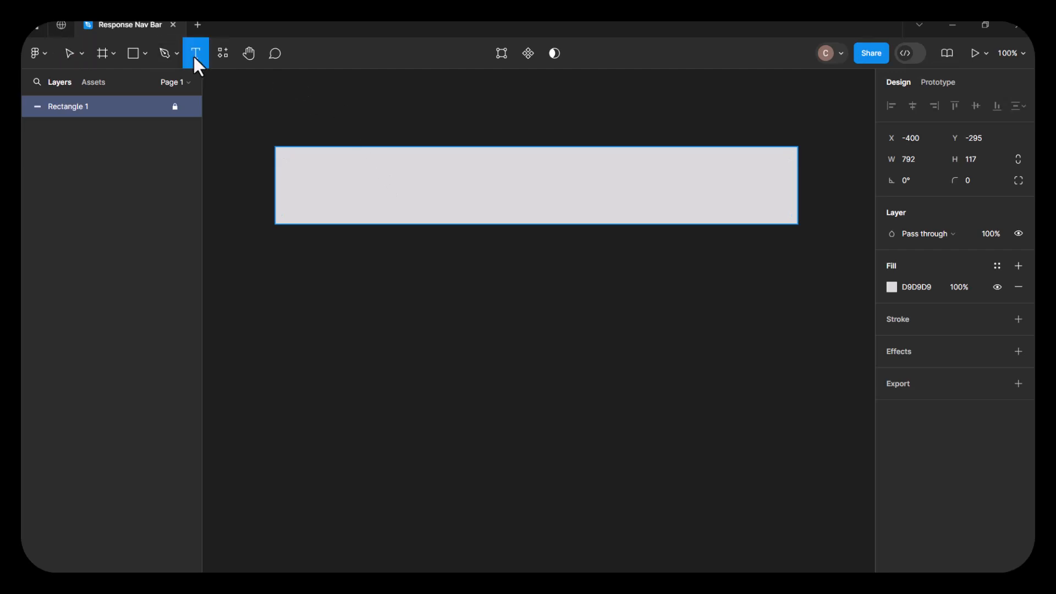
click(318, 187)
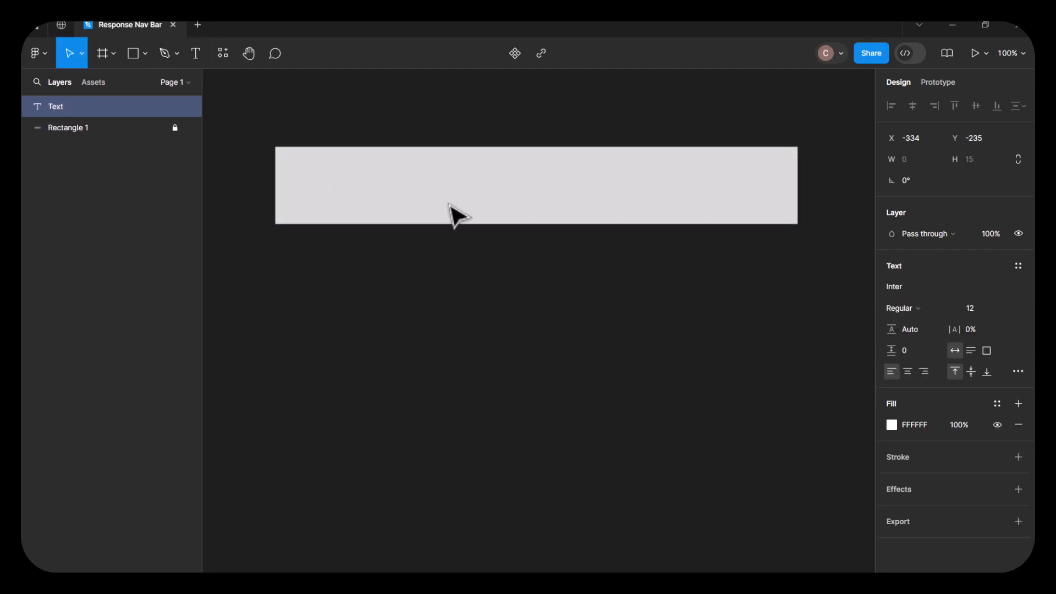
text(Home)
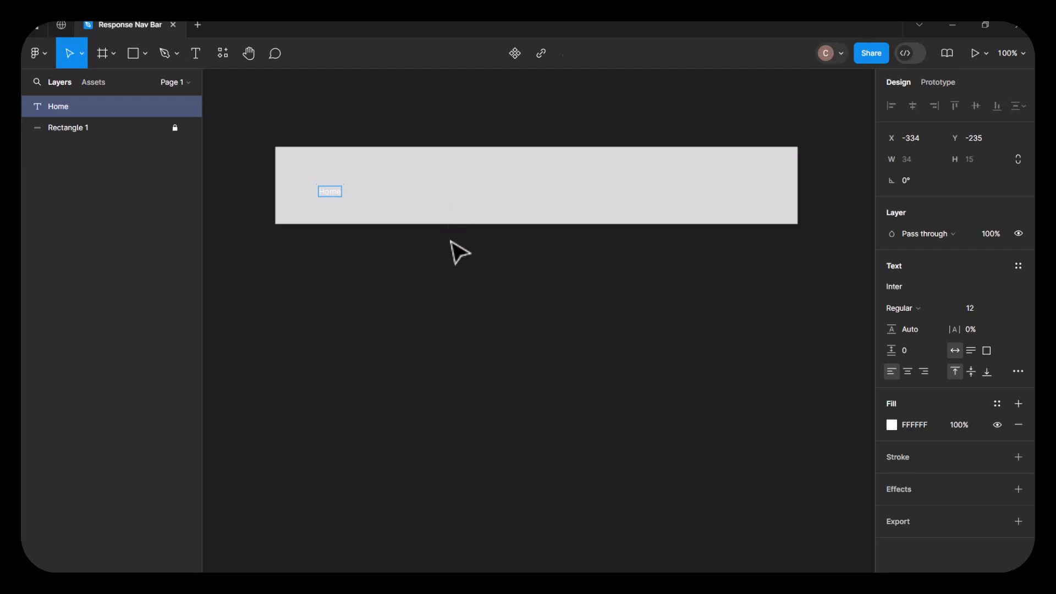
key(Escape)
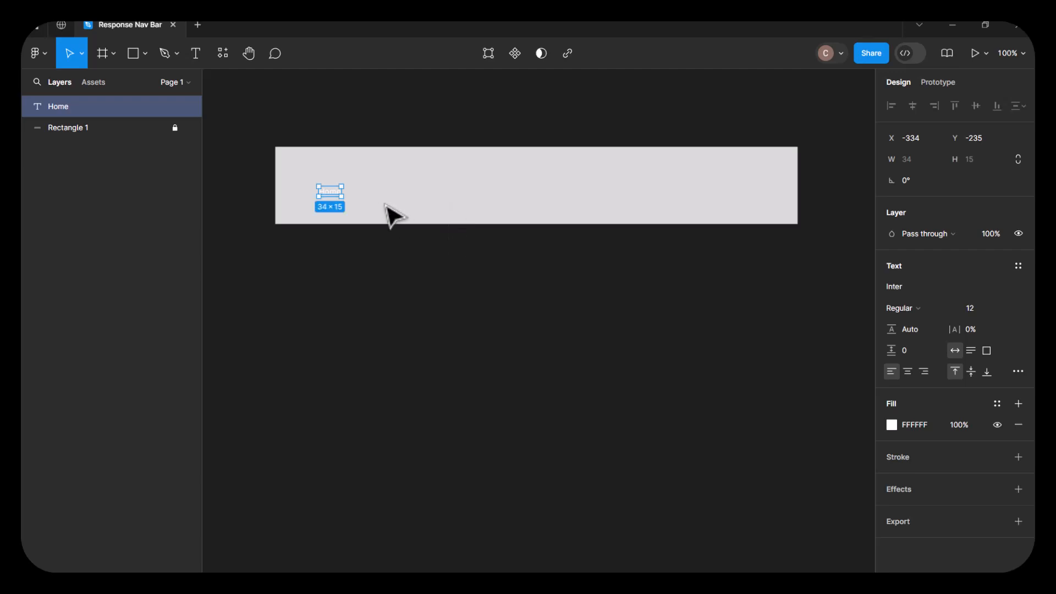
click(891, 424)
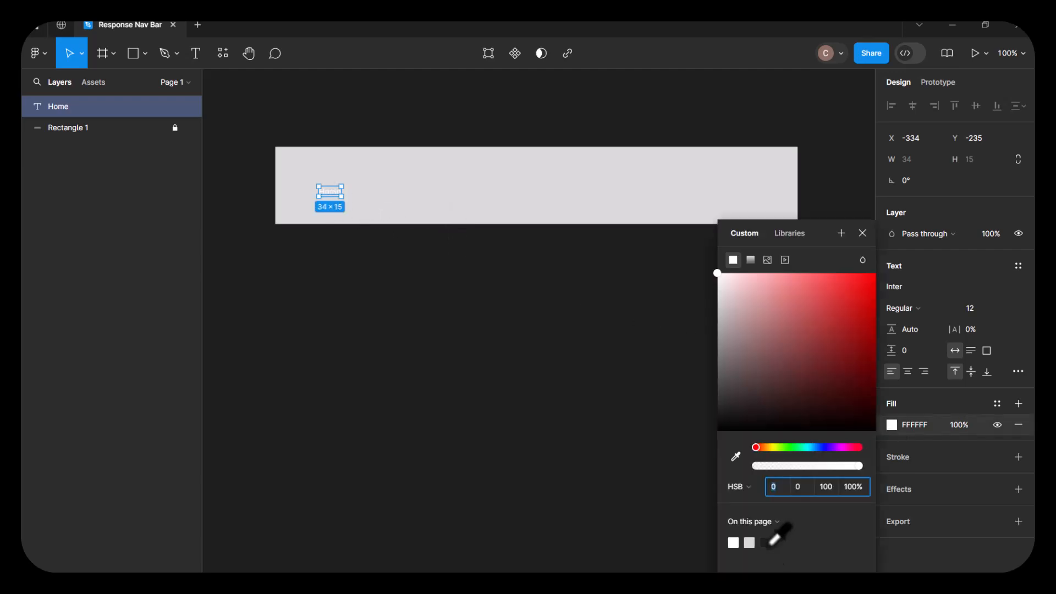
click(767, 543)
click(448, 420)
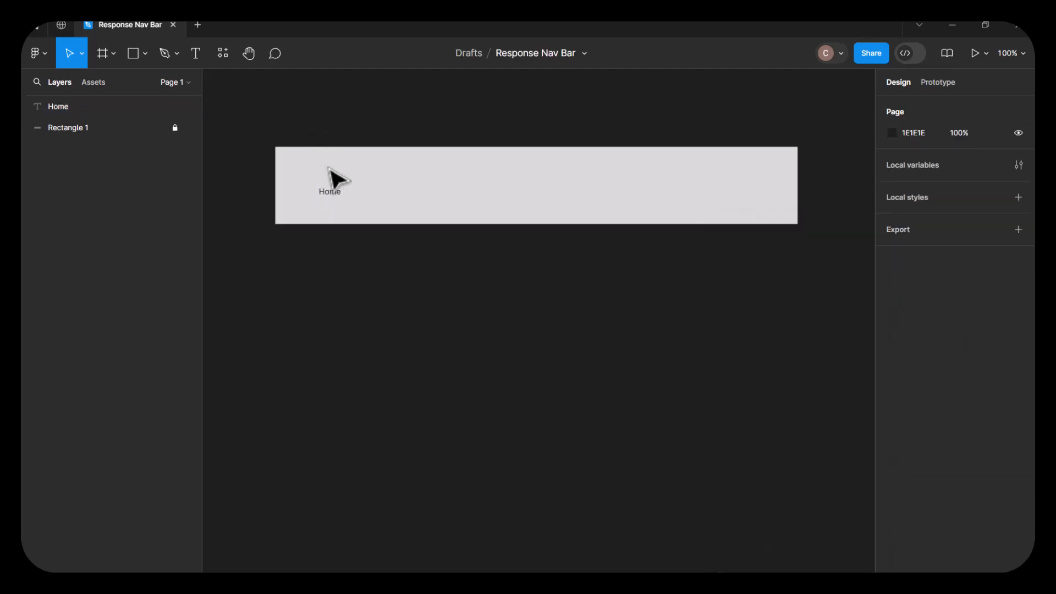
Duplicate the "Home" text just to its right on the same line and change the copy to "About".
click(336, 195)
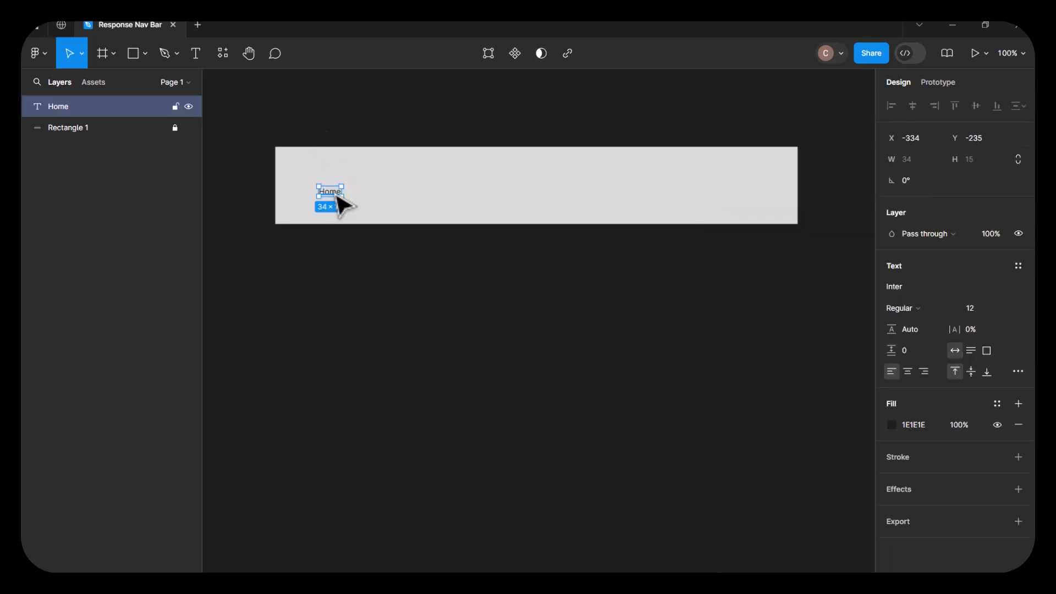
drag(341, 196, 373, 199)
double_click(370, 194)
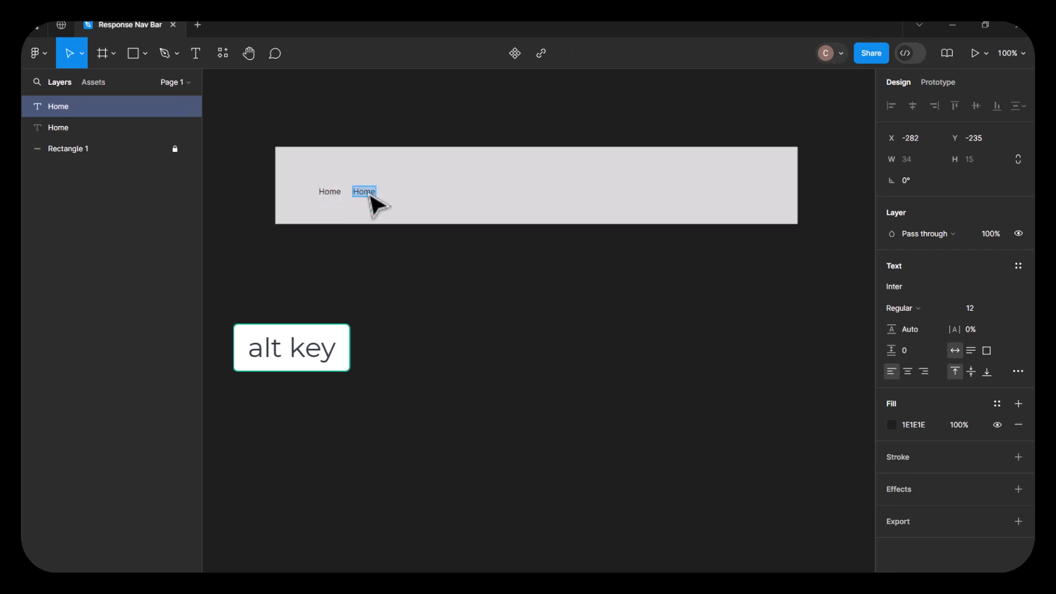
click(373, 192)
key(BackSpace)
key(BackSpace)
key(BackSpace)
key(BackSpace)
text(About)
key(Escape)
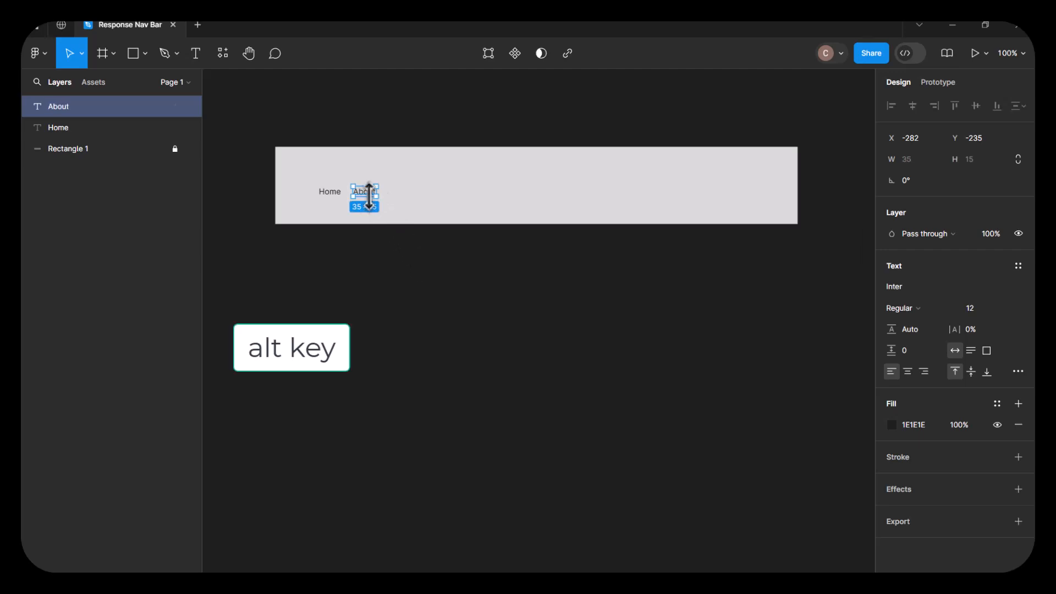
Duplicate the "About" text just to its right on the same line and change the copy to "Product".
drag(374, 197, 412, 198)
double_click(407, 194)
click(410, 192)
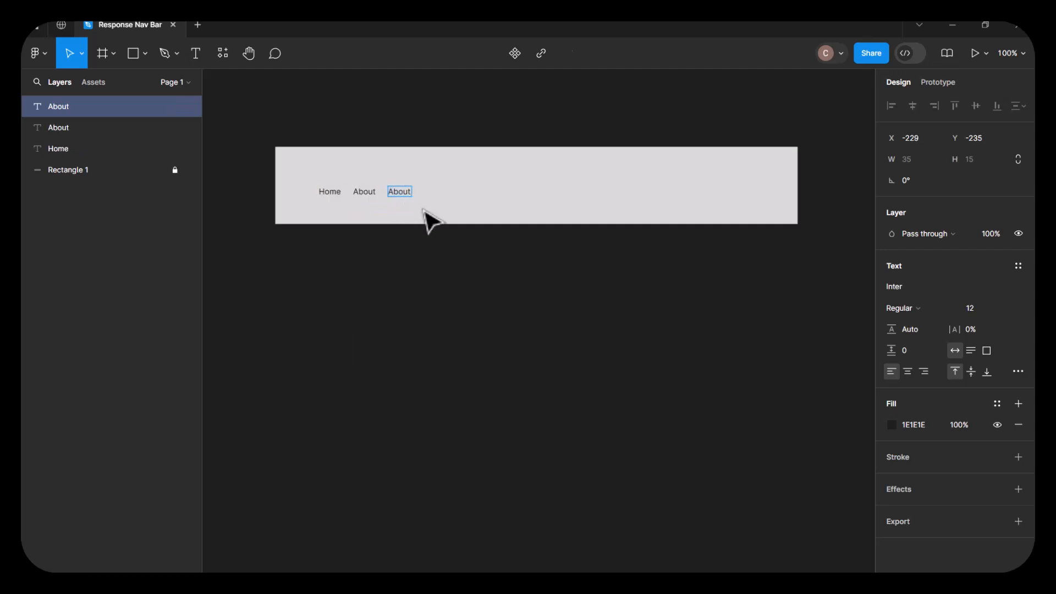
key(BackSpace)
key(BackSpace)
key(BackSpace)
key(BackSpace)
key(BackSpace)
text(Product)
key(Escape)
key(Escape)
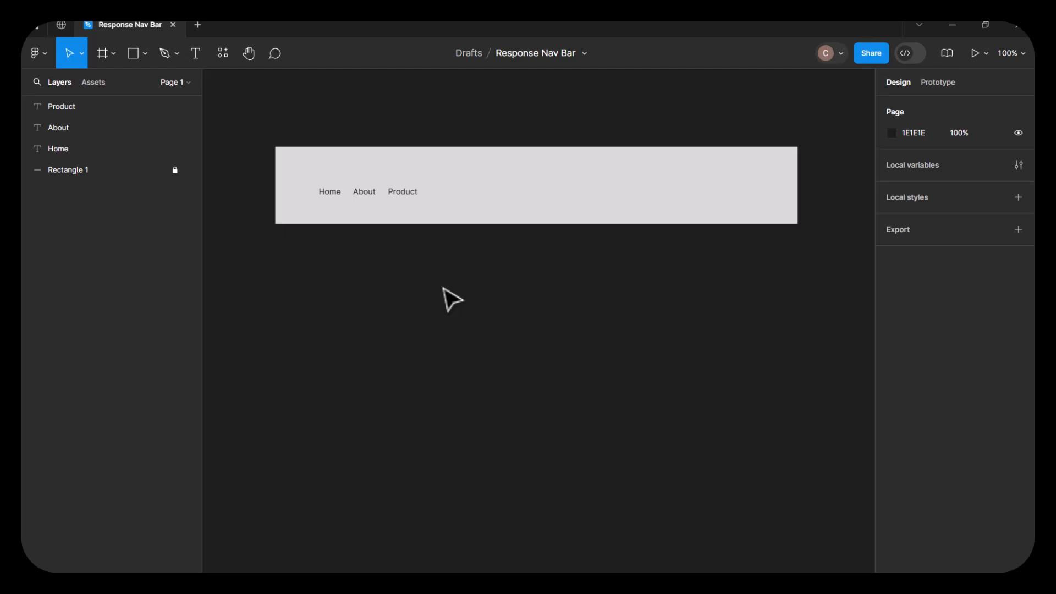
Wrap the Home, About and Product texts in a horizontal auto layout frame with the gap between items set to Auto.
drag(298, 173, 470, 208)
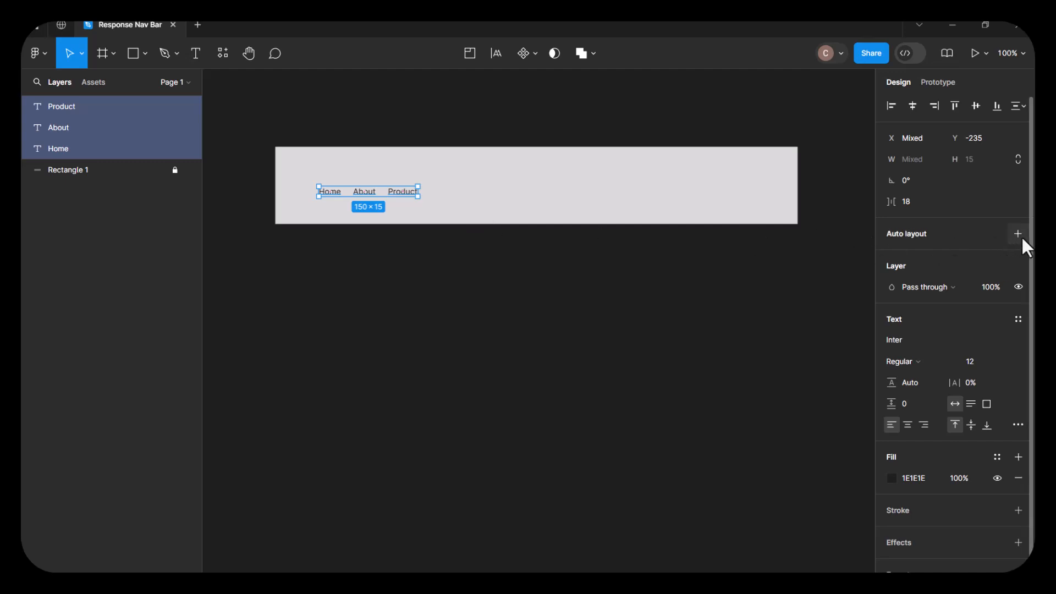
key(shift+a)
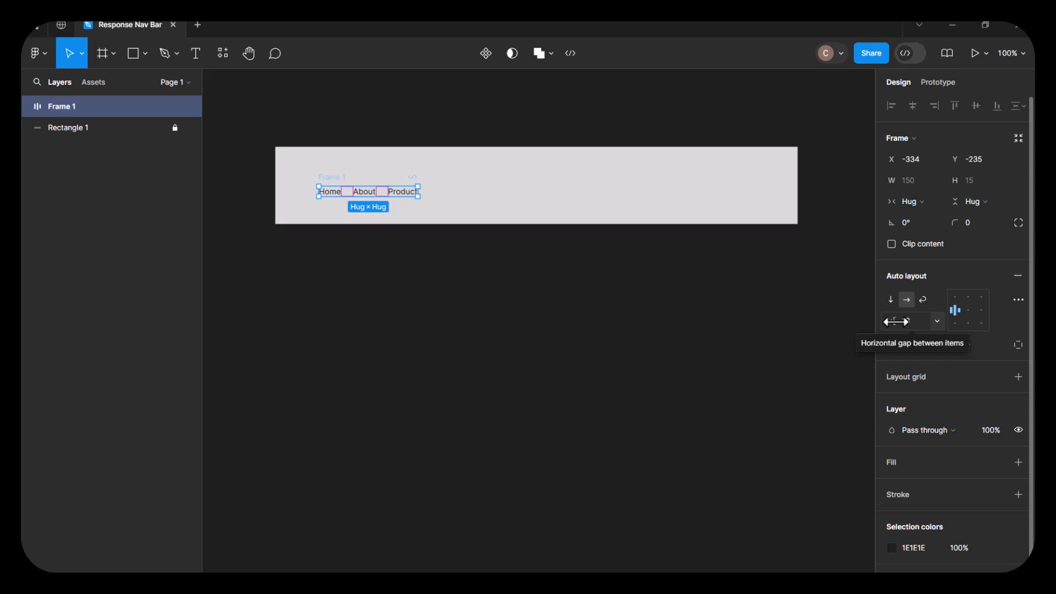
click(937, 323)
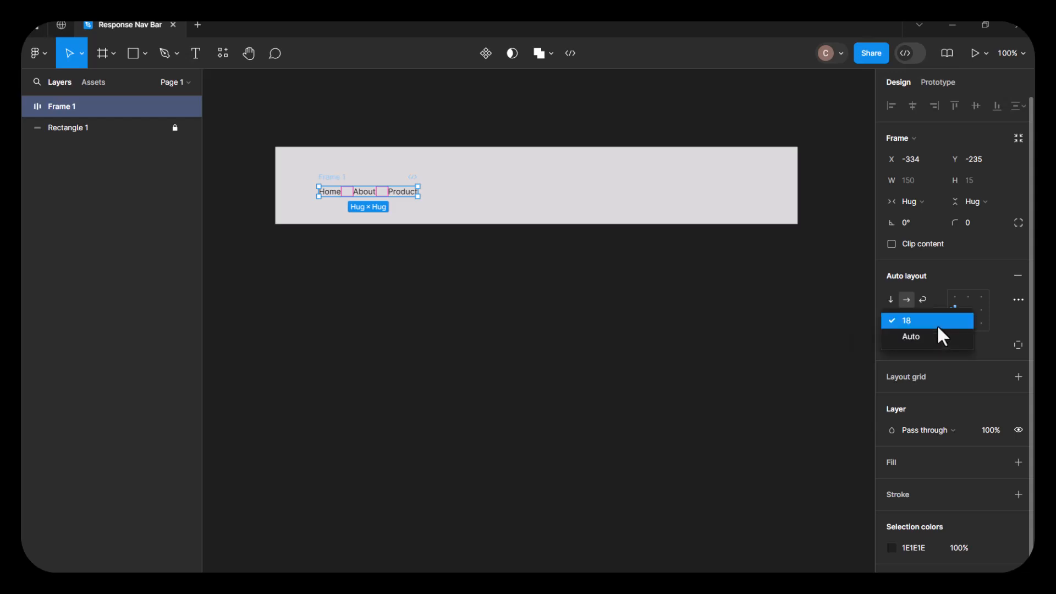
click(907, 337)
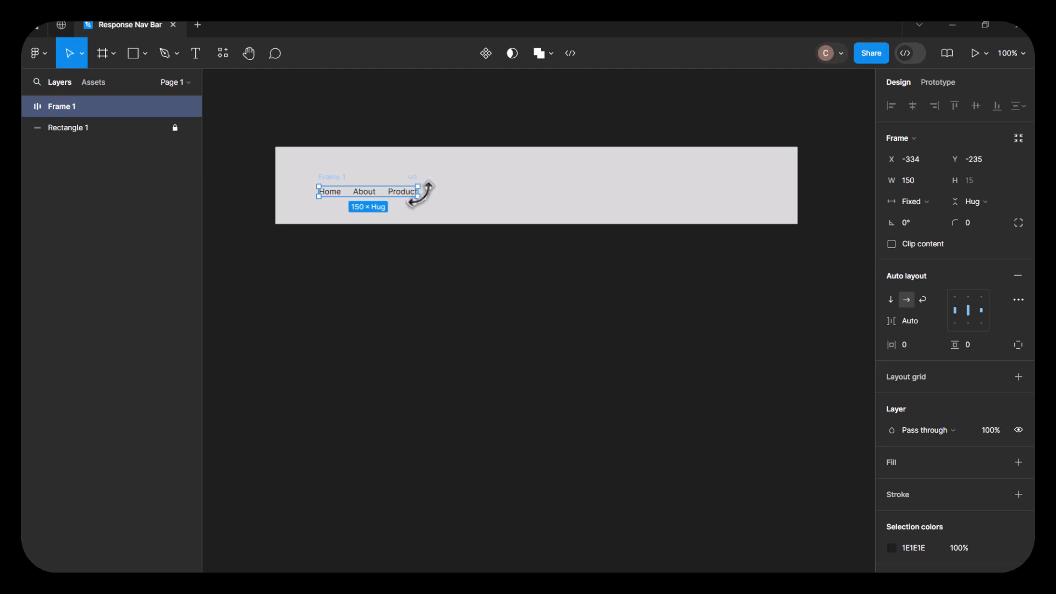
Widen the auto layout frame around the three texts to about 188 and rename it "Links".
drag(420, 192, 443, 197)
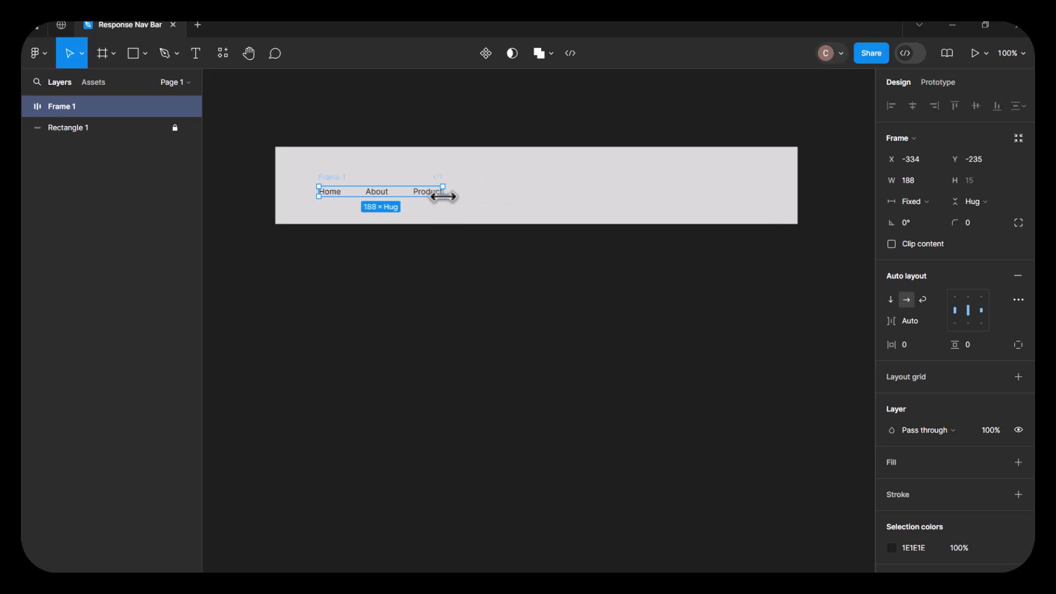
double_click(66, 107)
text(Li)
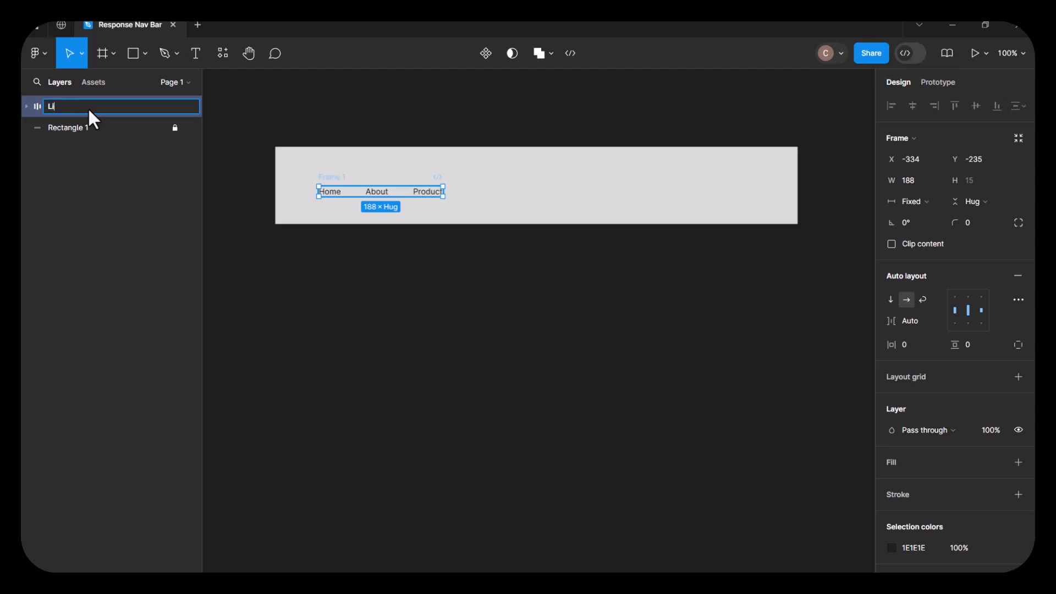
text(nks)
click(365, 273)
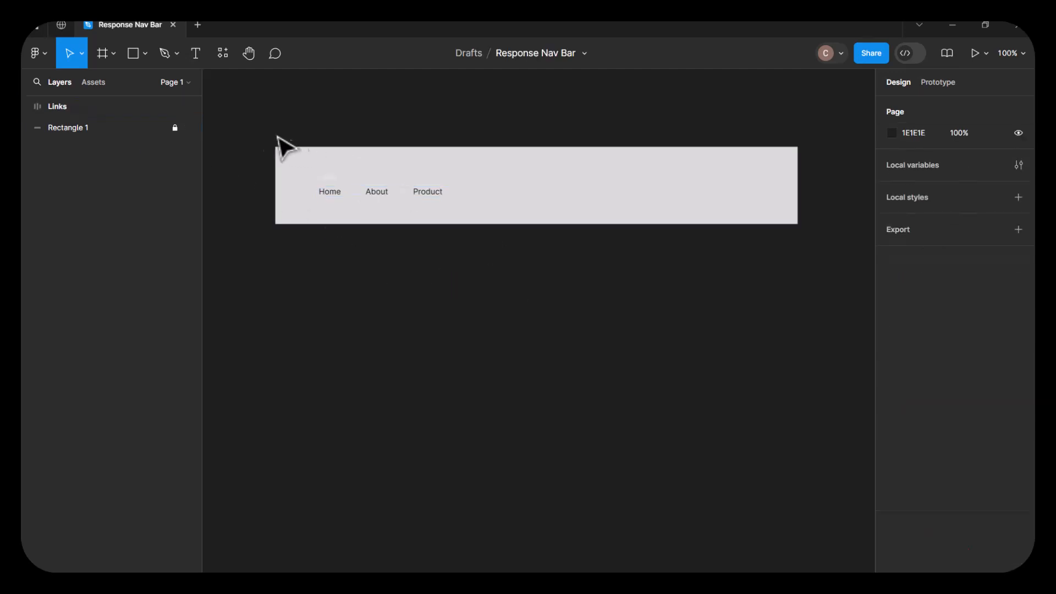
Add a "Login" text in the right half of the rectangle and set its fill to 1E1E1E.
click(195, 53)
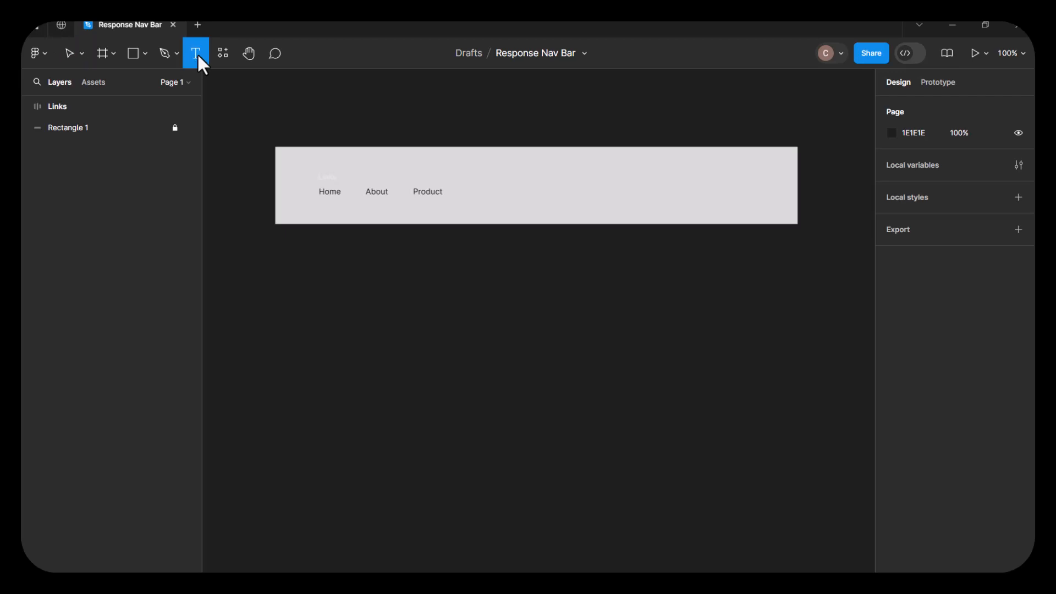
click(600, 197)
text(L)
key(Escape)
text(ogin)
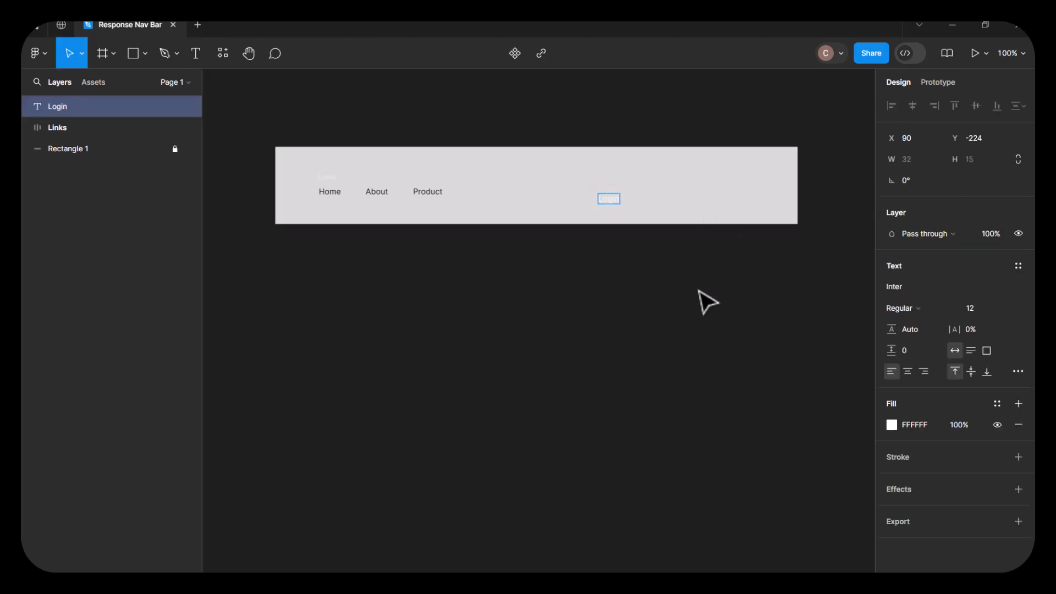
key(Escape)
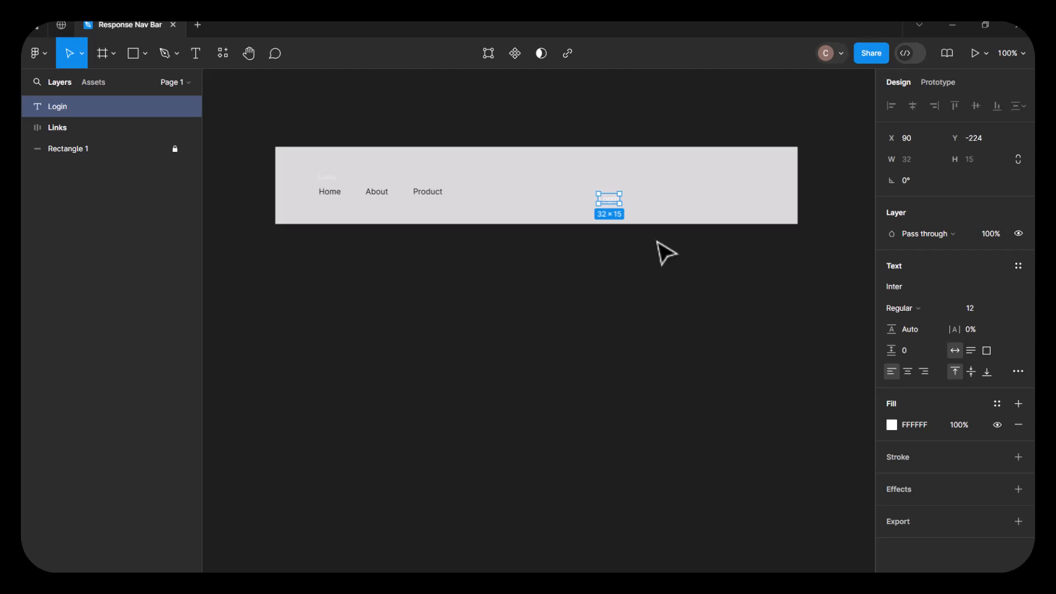
click(891, 425)
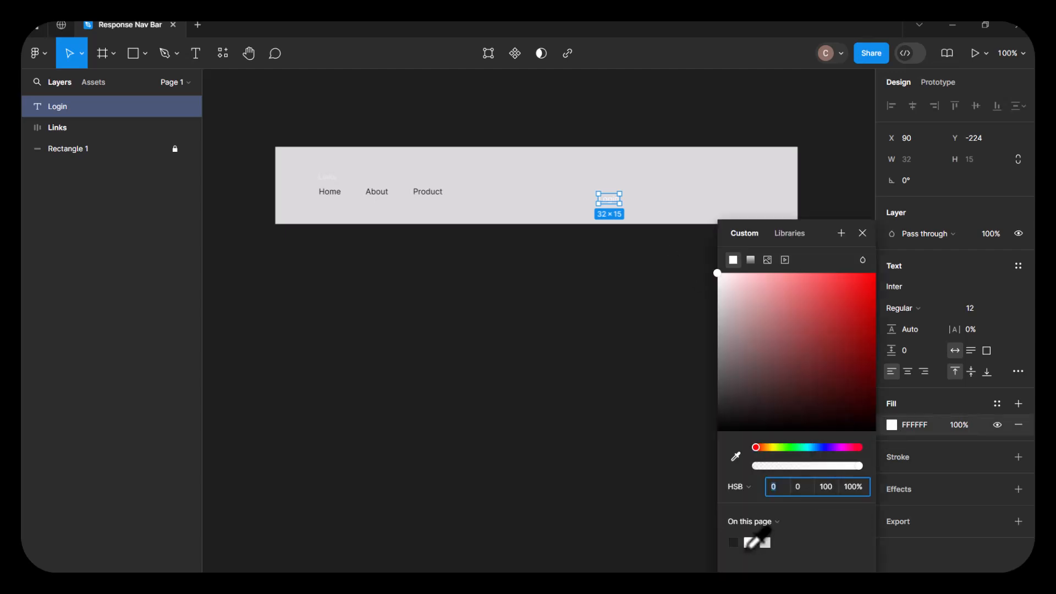
click(734, 543)
click(650, 454)
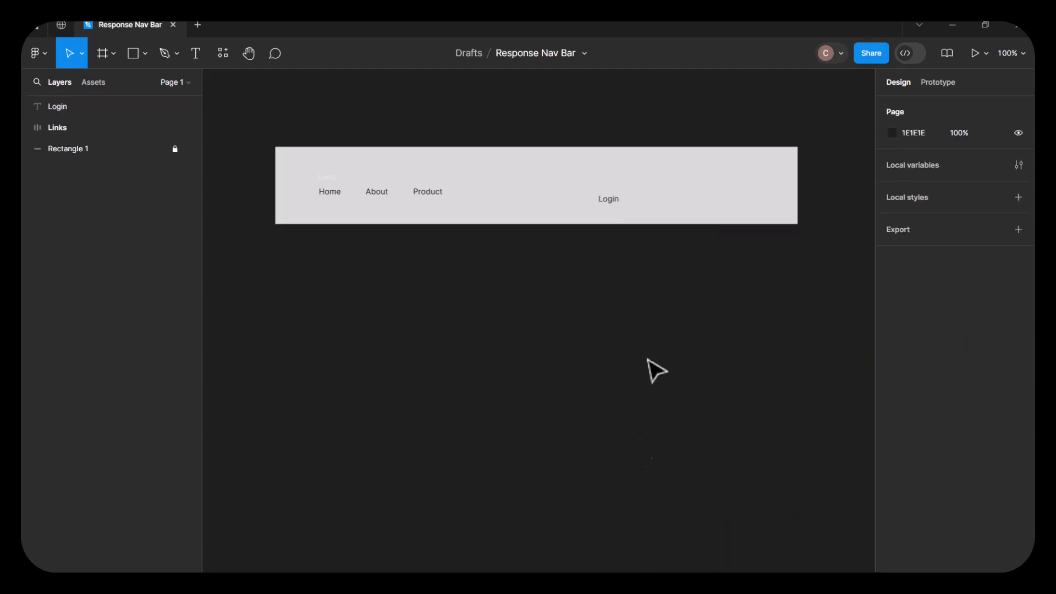
Wrap the "Login" text in an auto layout frame and give the frame a blue fill, 1027F9.
click(619, 201)
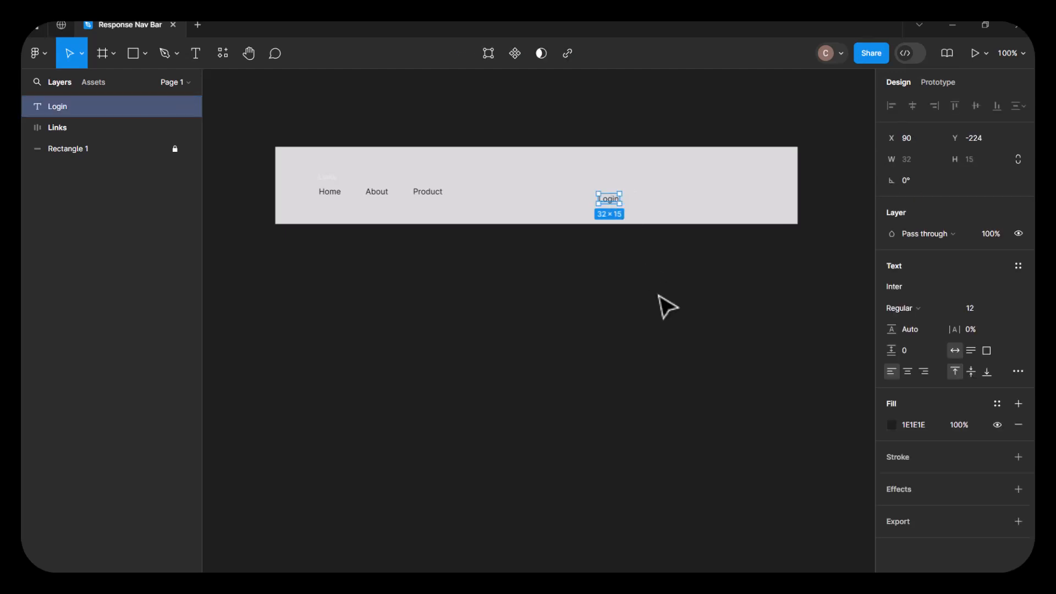
key(shift+a)
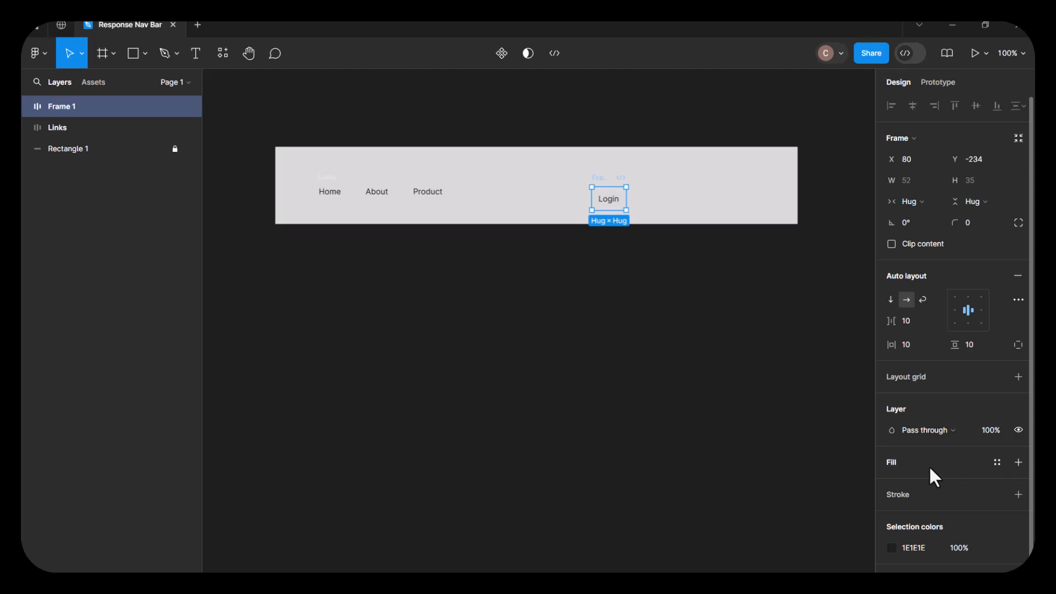
click(1019, 462)
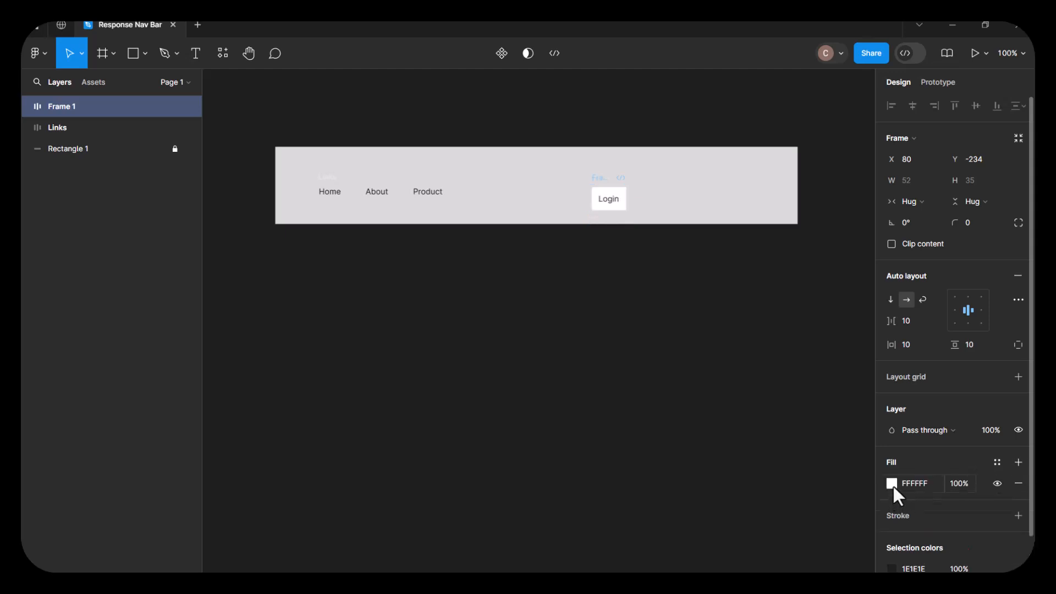
click(891, 484)
click(823, 447)
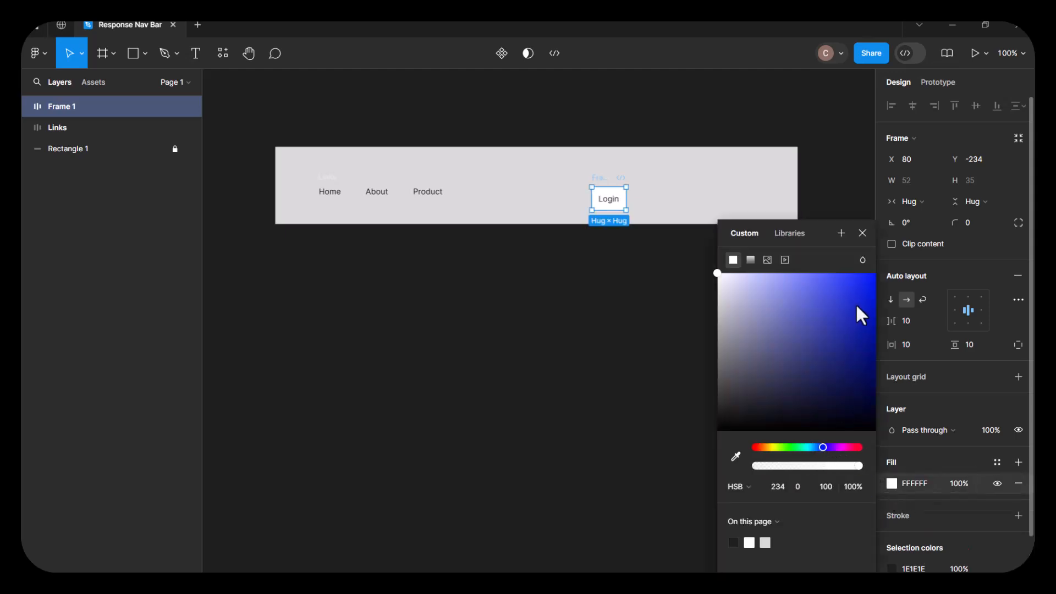
click(865, 277)
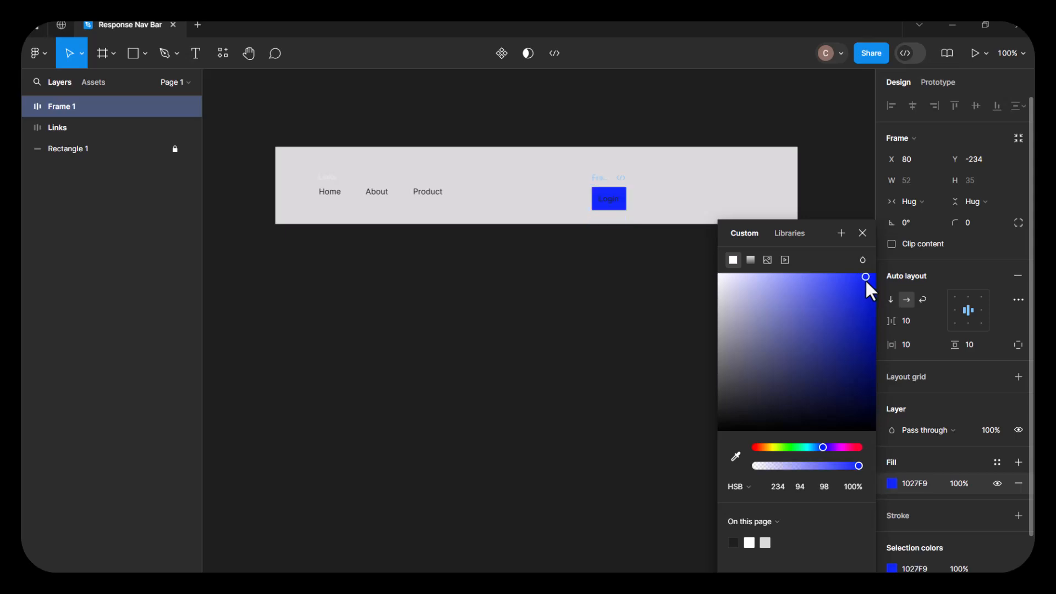
click(862, 233)
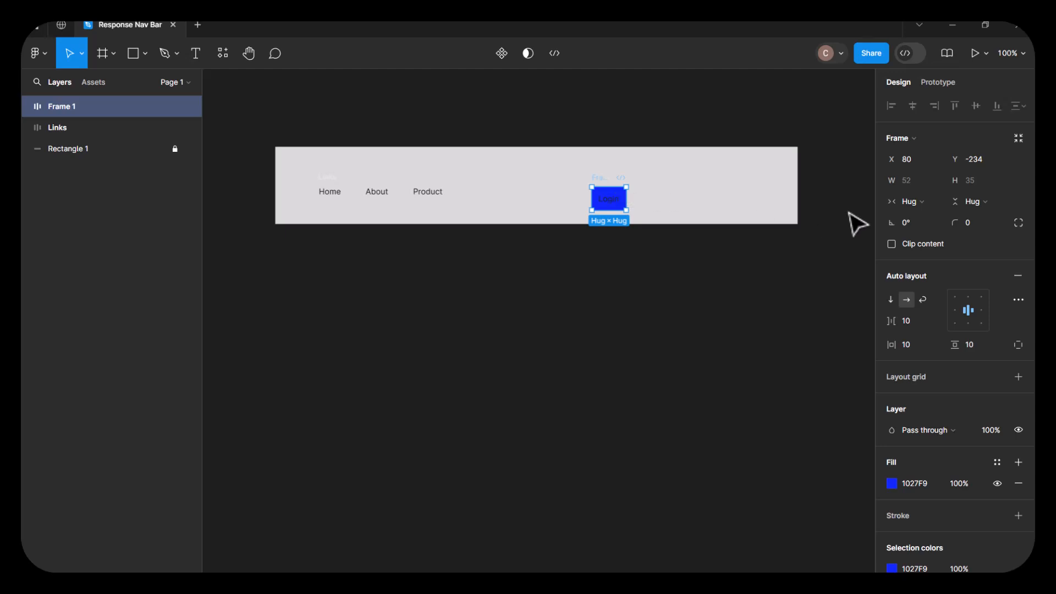
Set the corner radius of the blue Login button frame to 8.
click(957, 222)
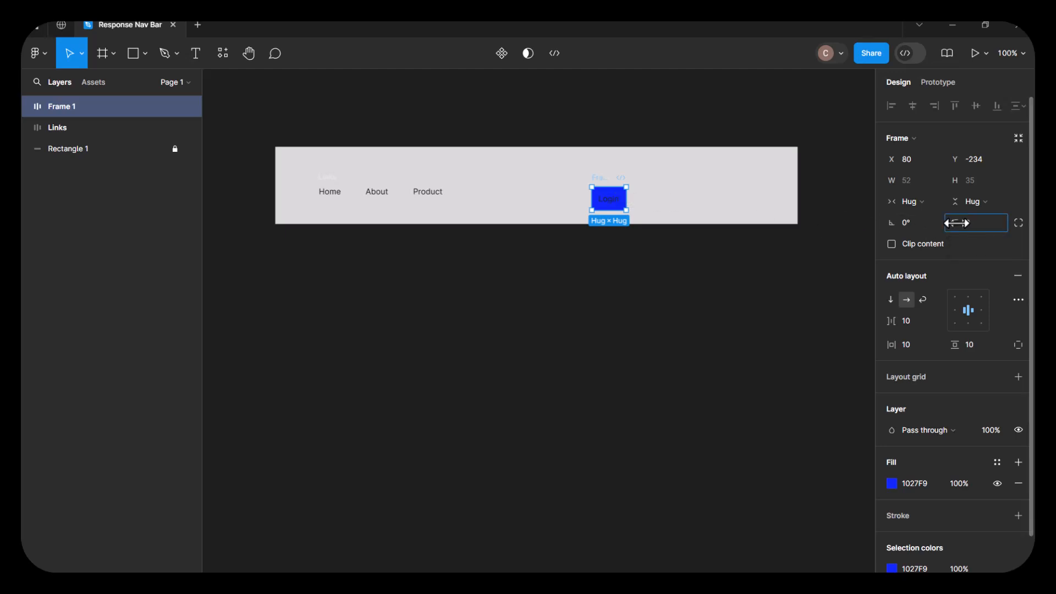
drag(957, 223, 57, 222)
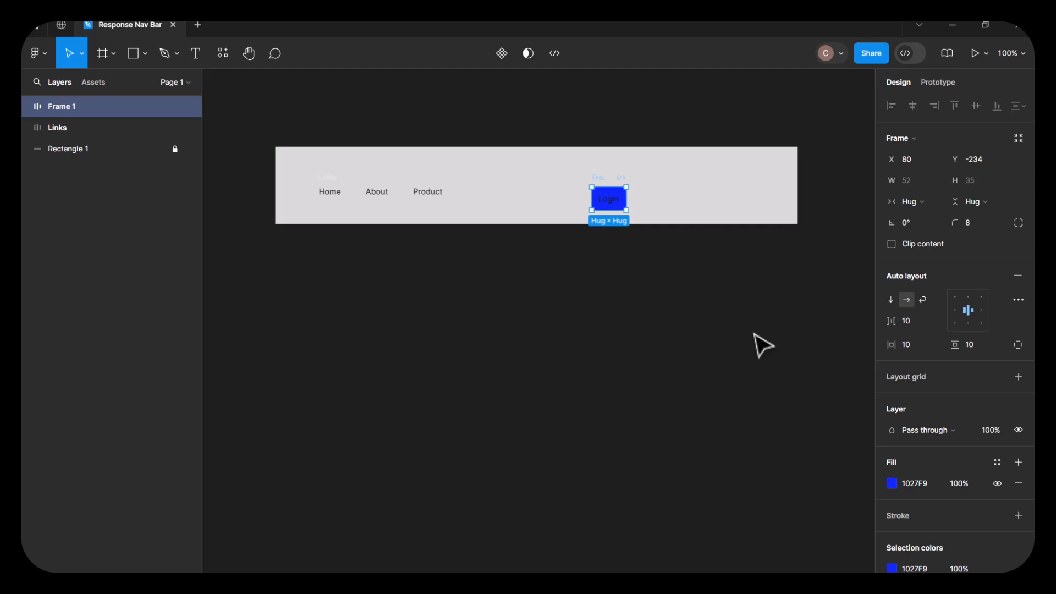
Set the Login button's individual padding to 16 on the left and right and 8 on the top and bottom.
click(1019, 343)
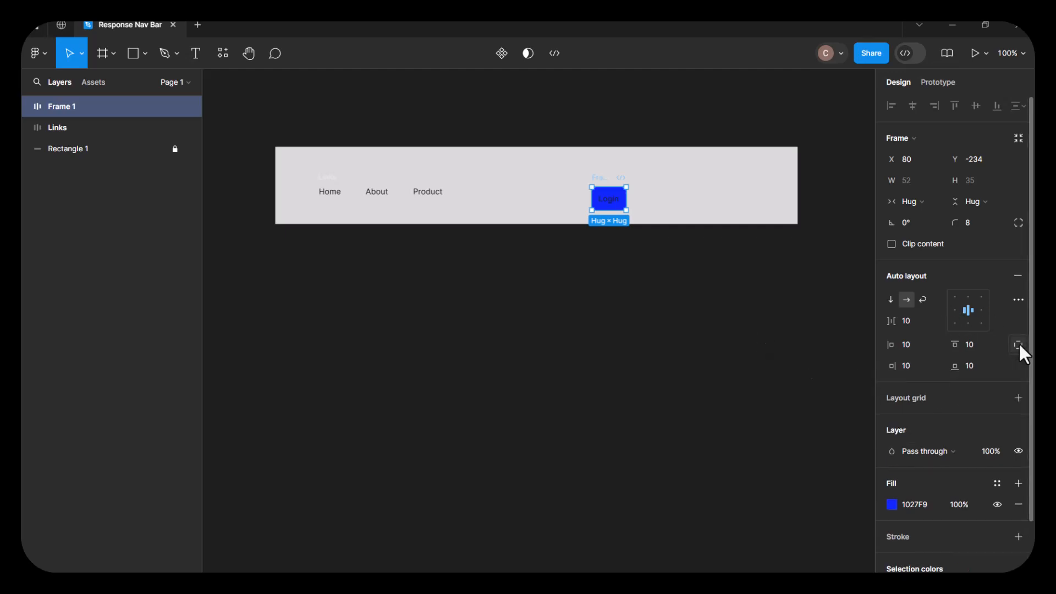
click(903, 345)
click(973, 344)
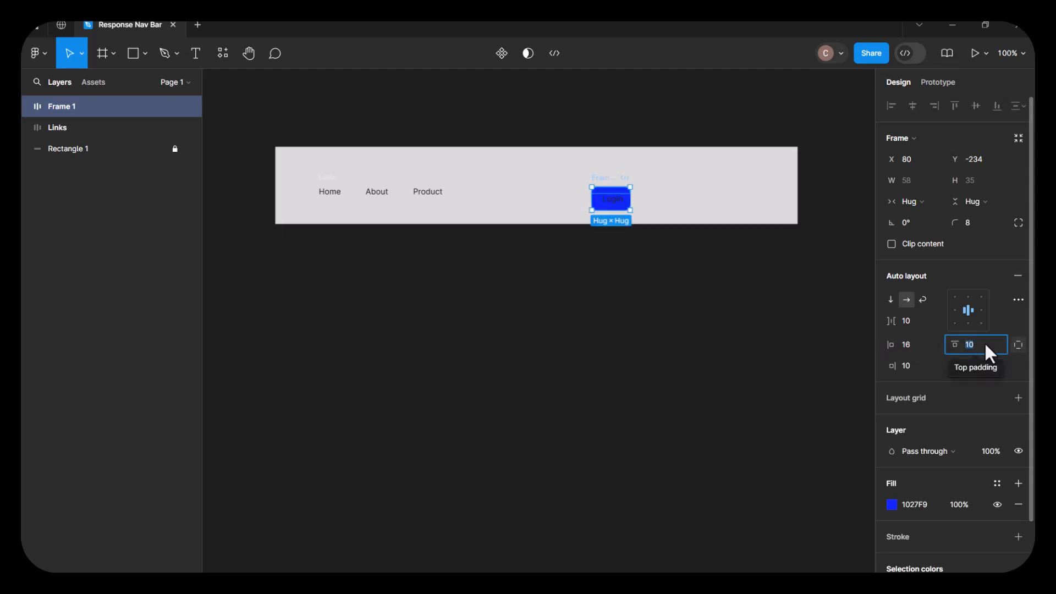
text(8)
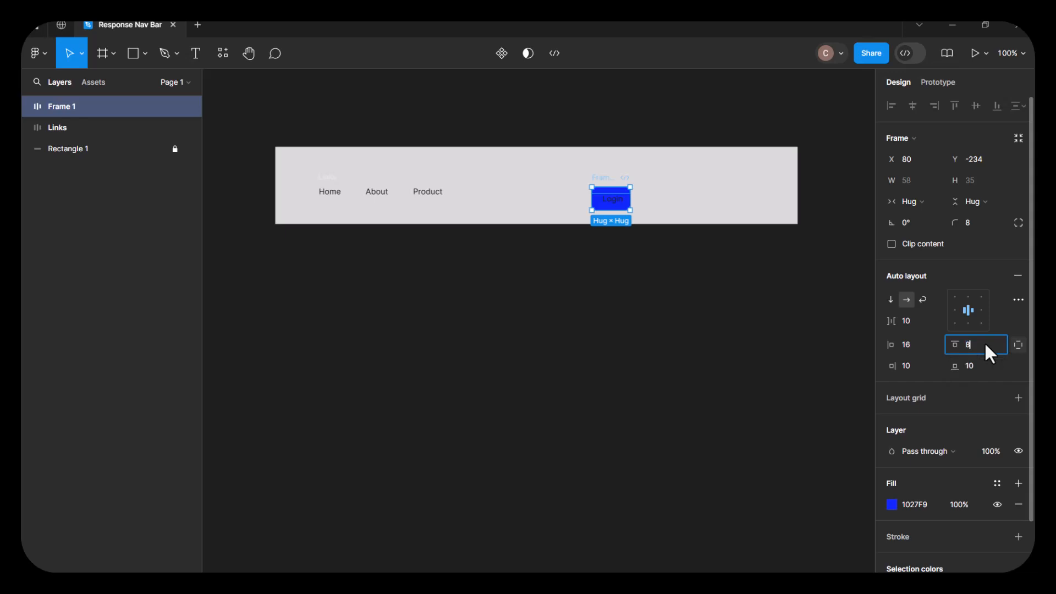
click(911, 364)
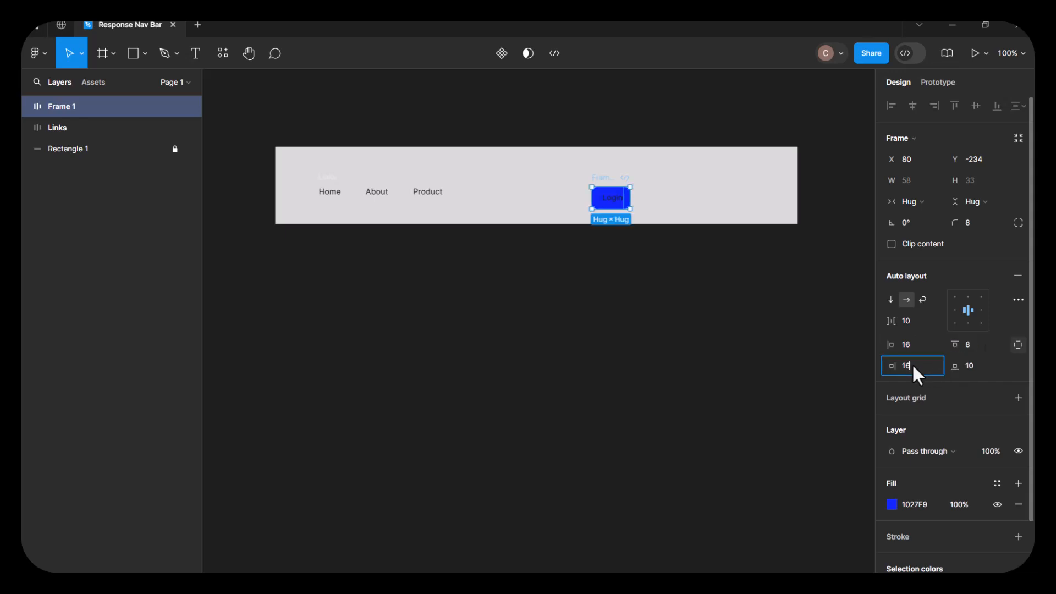
text(16)
click(970, 372)
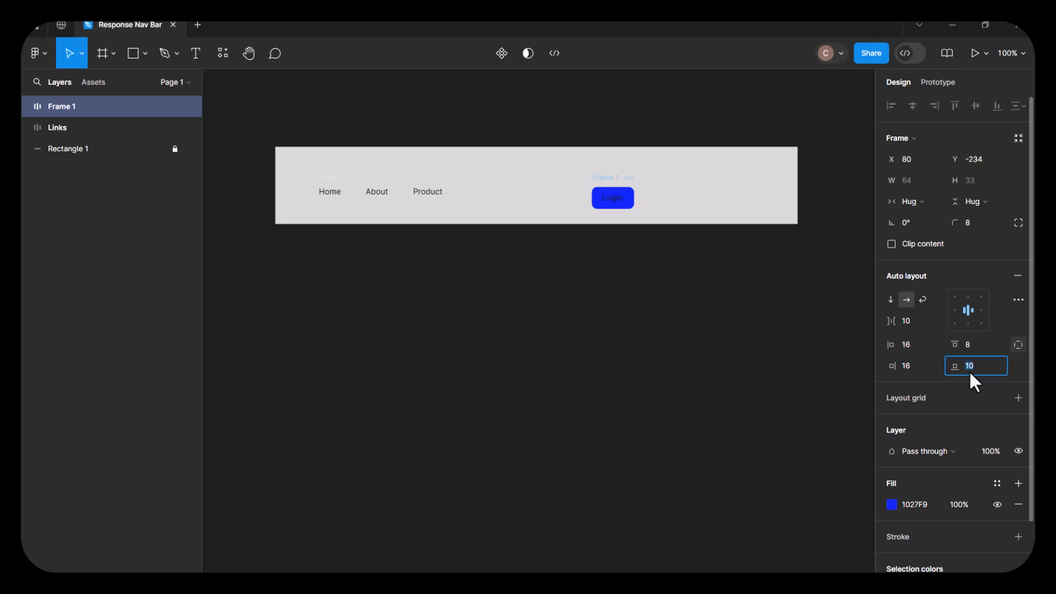
text(8)
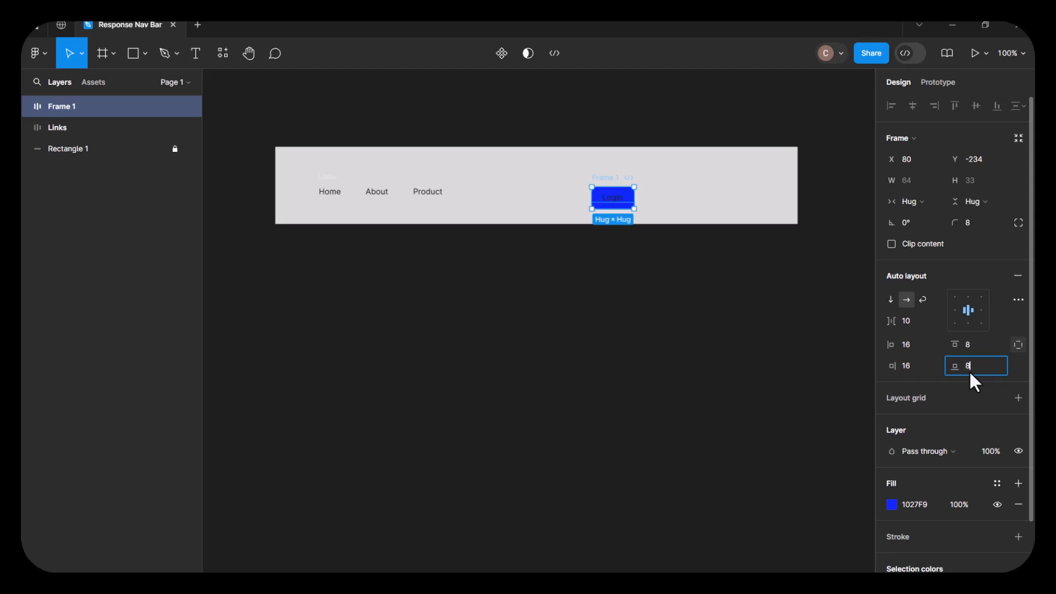
click(826, 383)
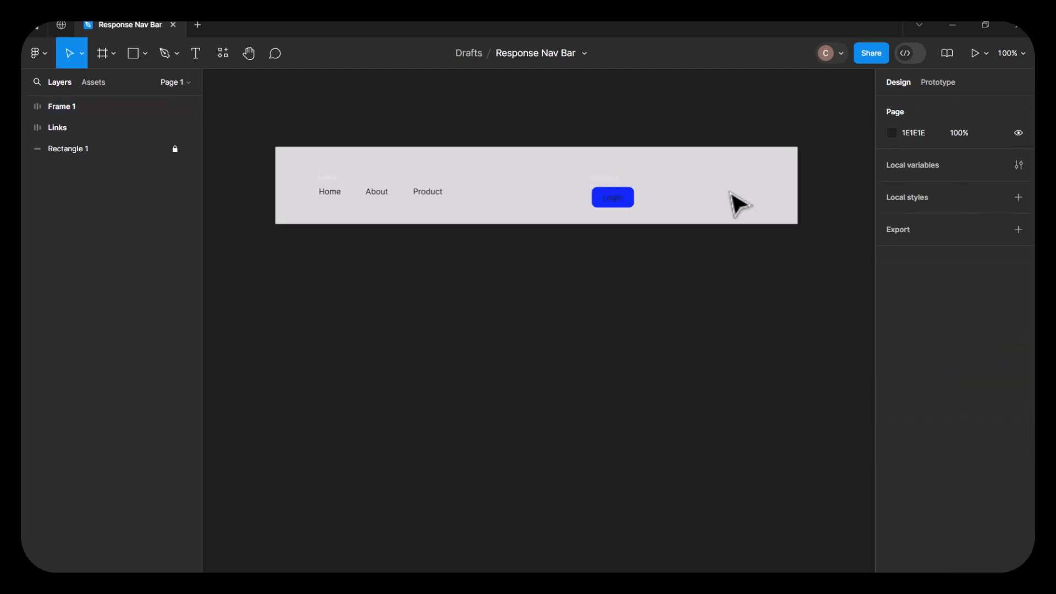
Duplicate the Login button just to its right and change the copy's text to "Sign Up".
click(630, 197)
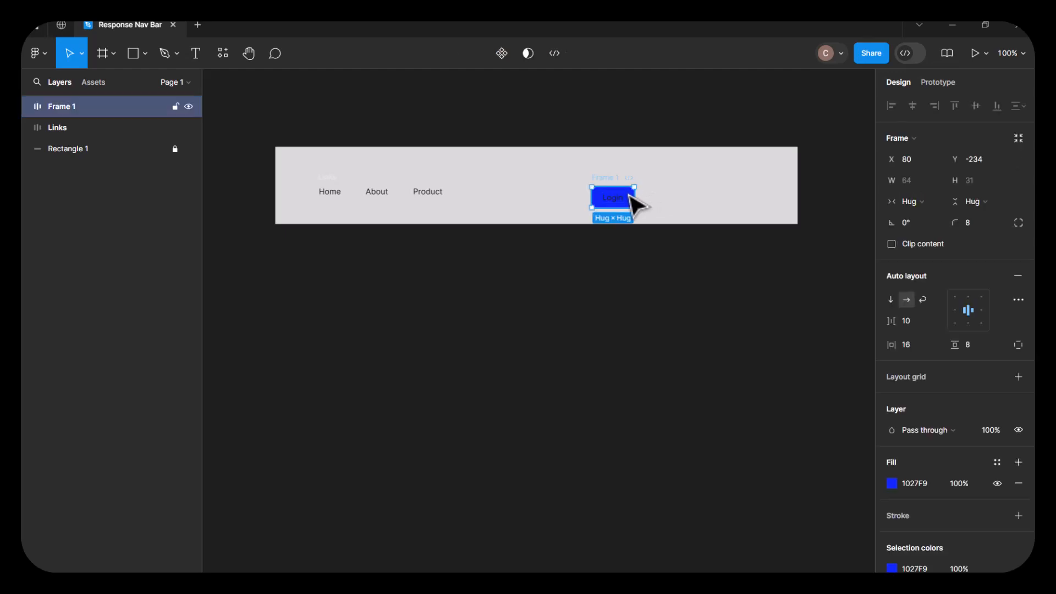
drag(632, 198, 686, 196)
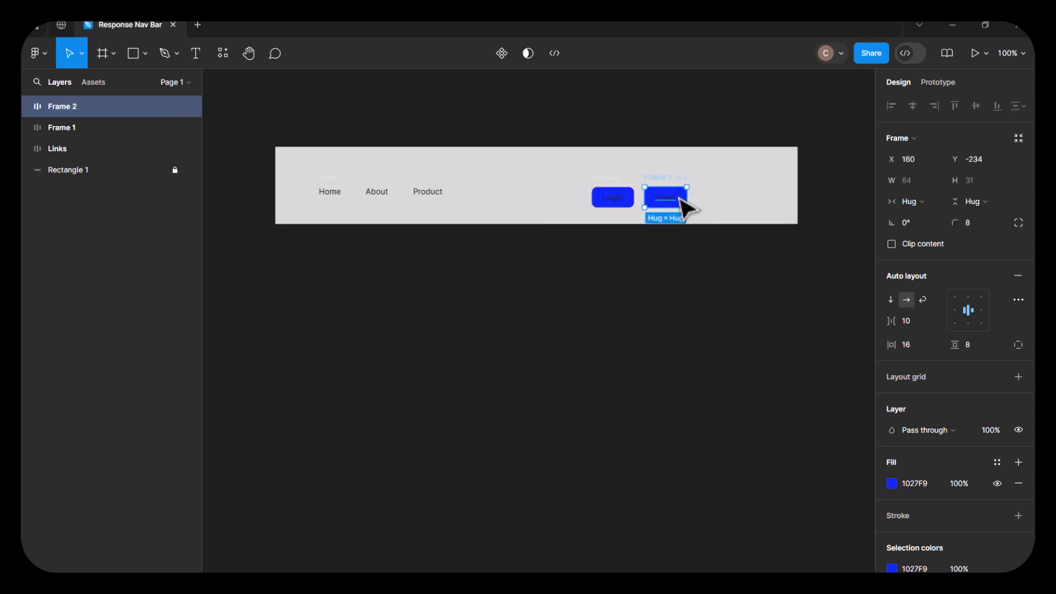
double_click(681, 199)
double_click(679, 202)
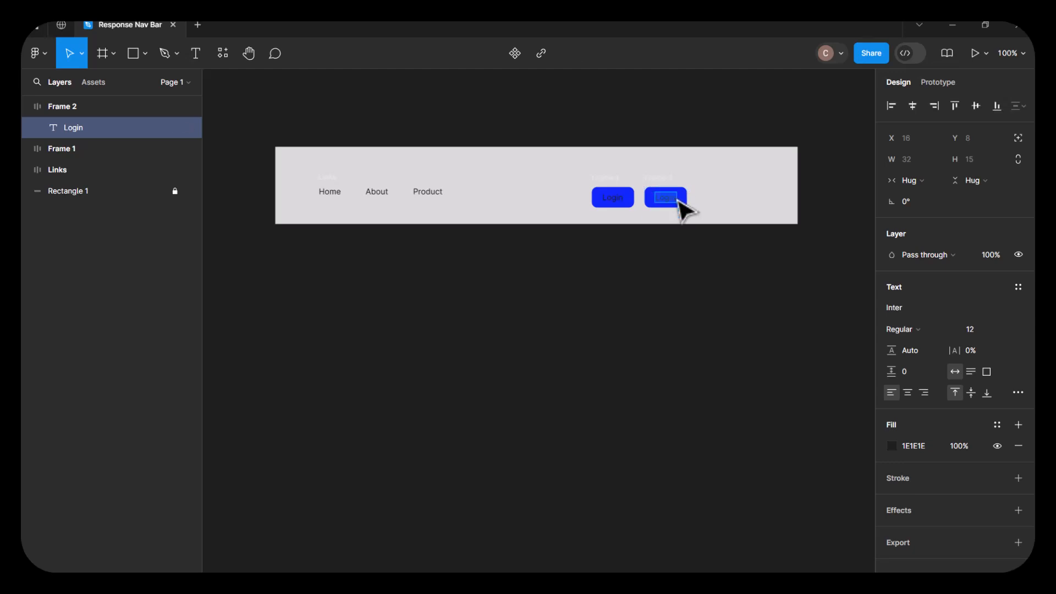
key(BackSpace)
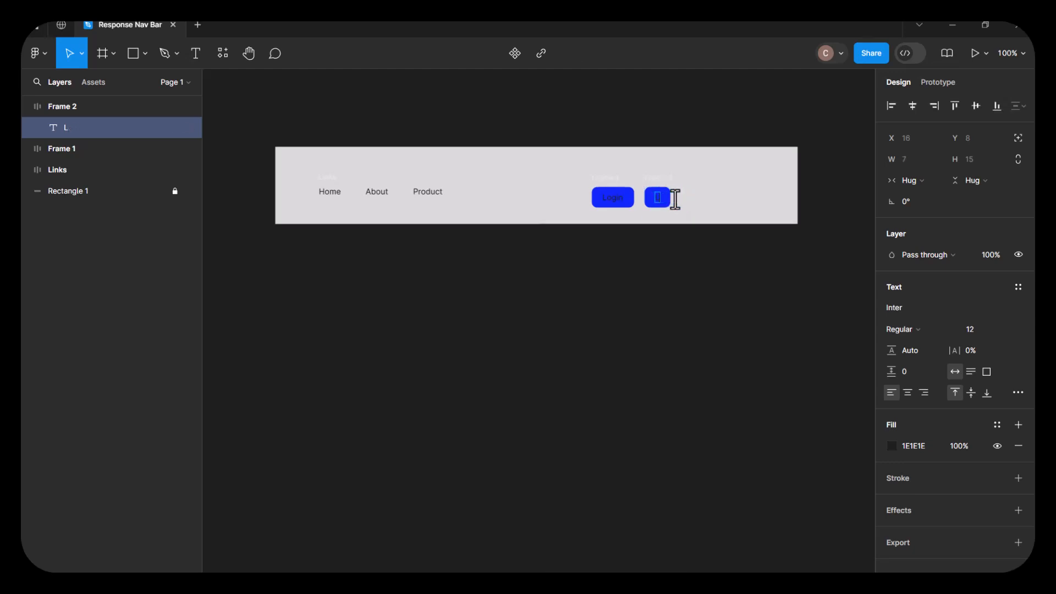
text(Sign UP)
key(BackSpace)
key(BackSpace)
key(BackSpace)
text(Up)
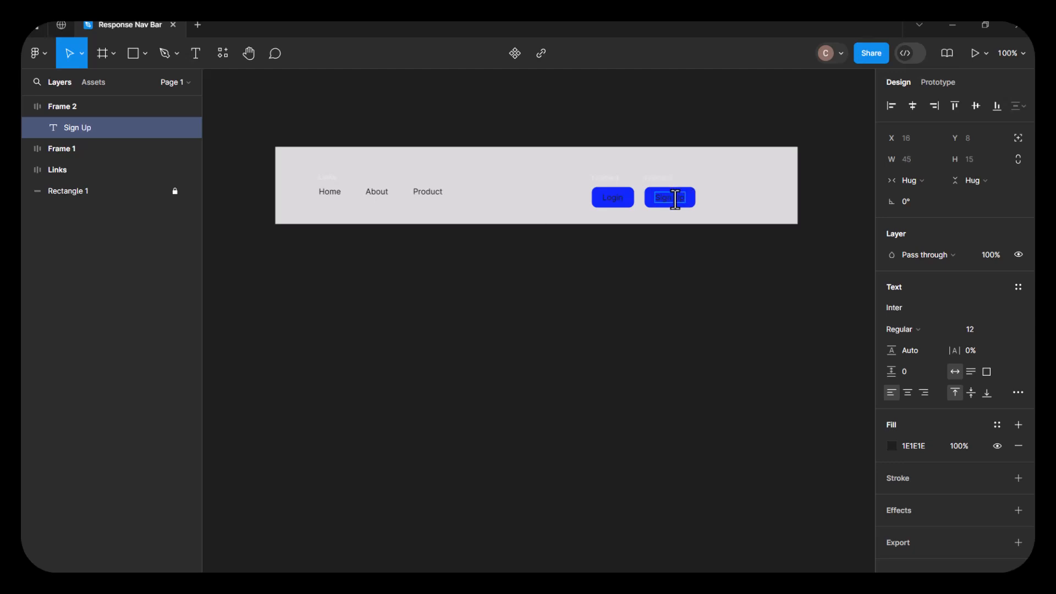
key(Escape)
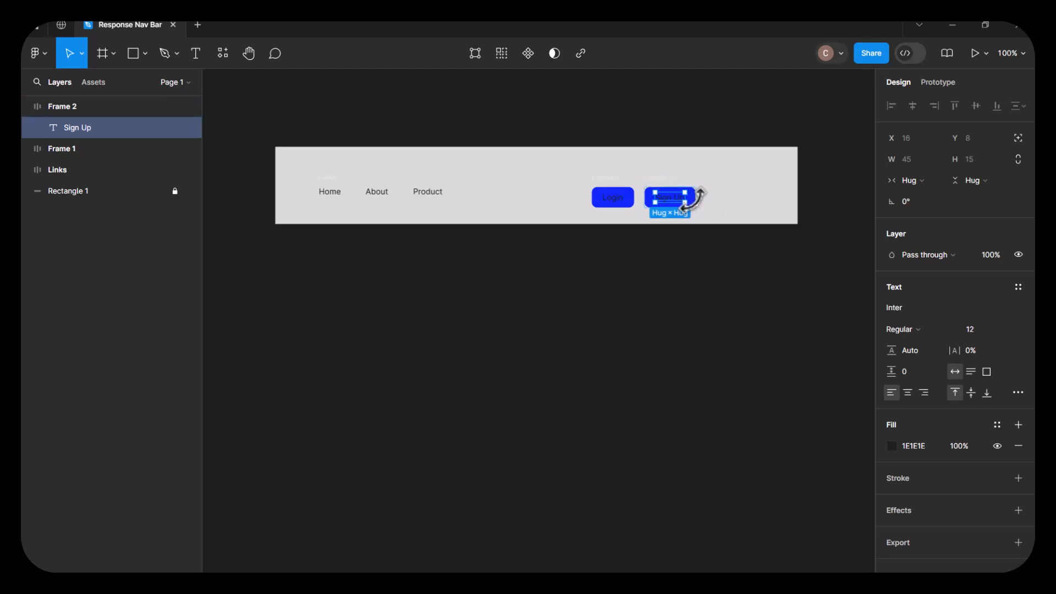
click(745, 266)
Change the Sign Up button's fill to orange, F95610.
click(658, 197)
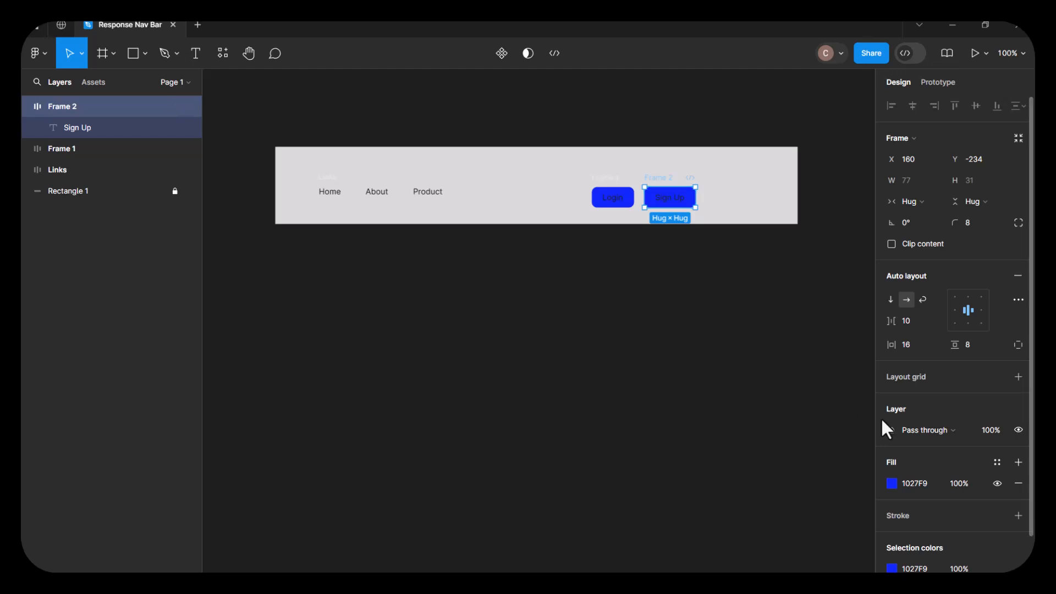
click(890, 485)
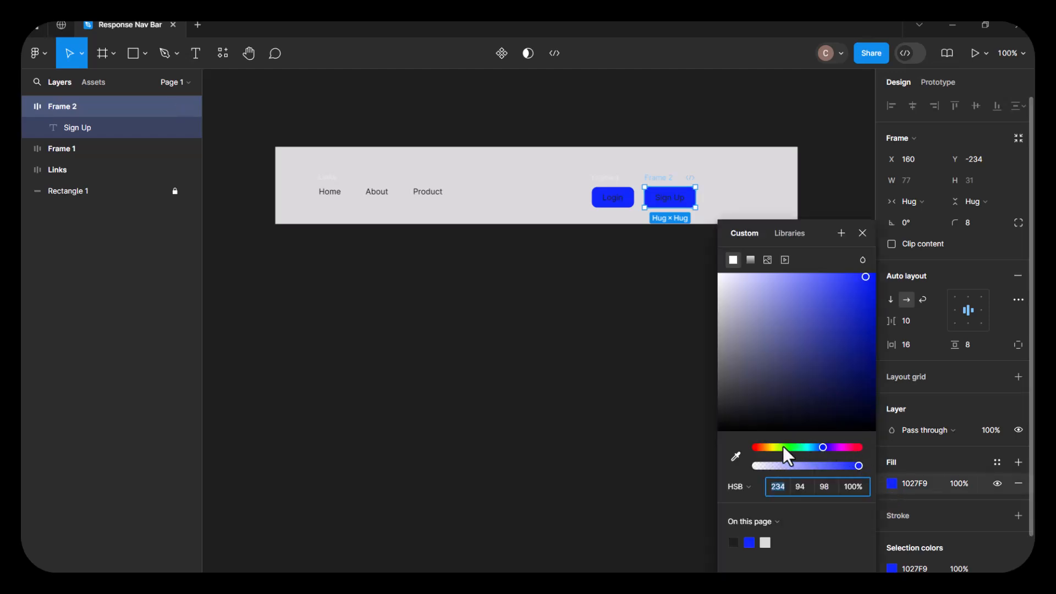
click(767, 447)
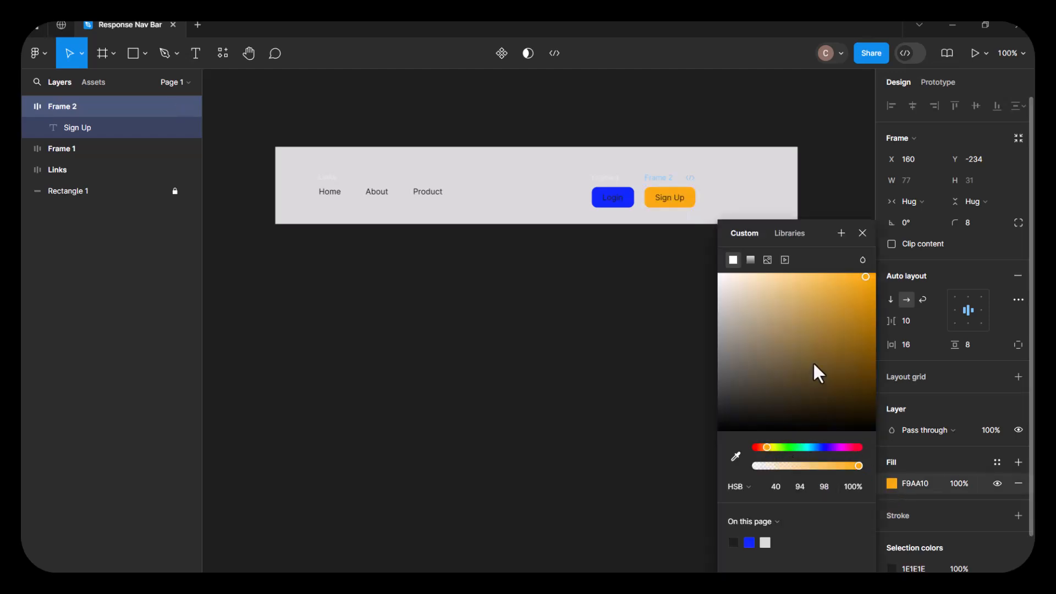
click(761, 447)
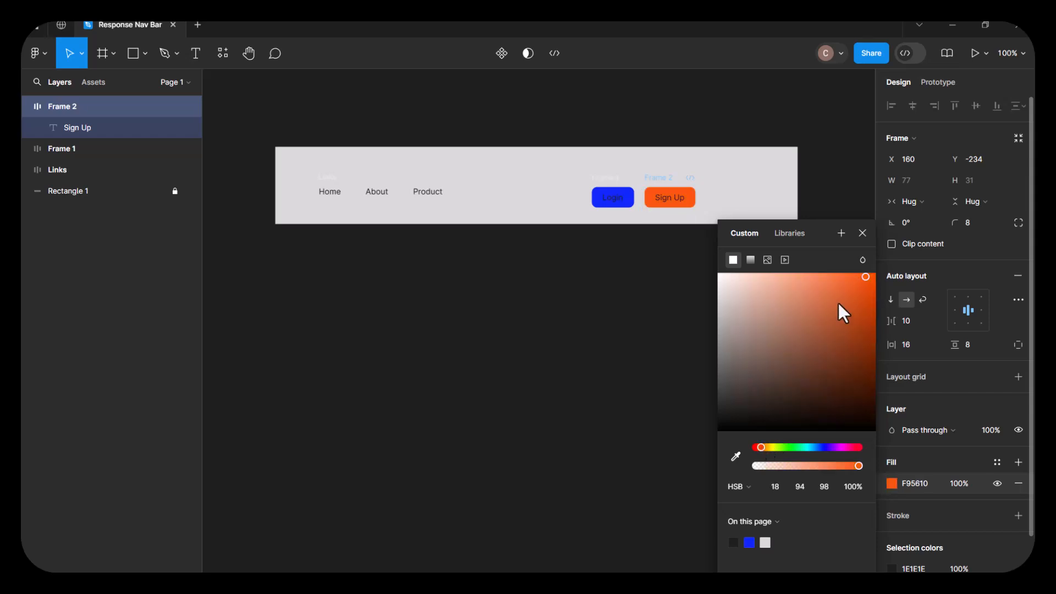
click(862, 233)
click(626, 326)
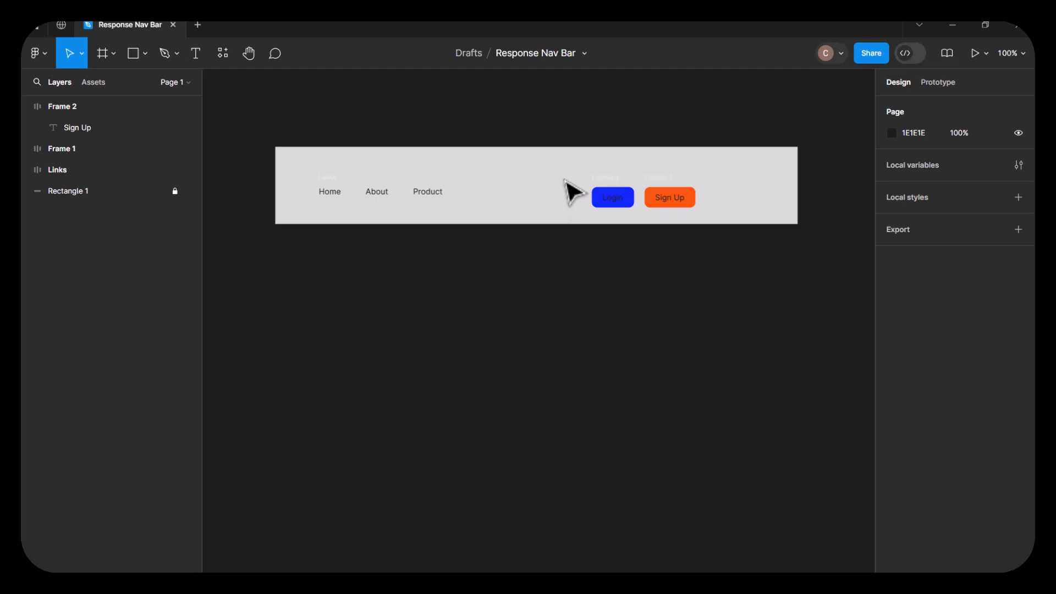
Wrap the Login and Sign Up buttons in a horizontal auto layout frame with Auto spacing and widen it slightly to the right.
drag(563, 179, 735, 215)
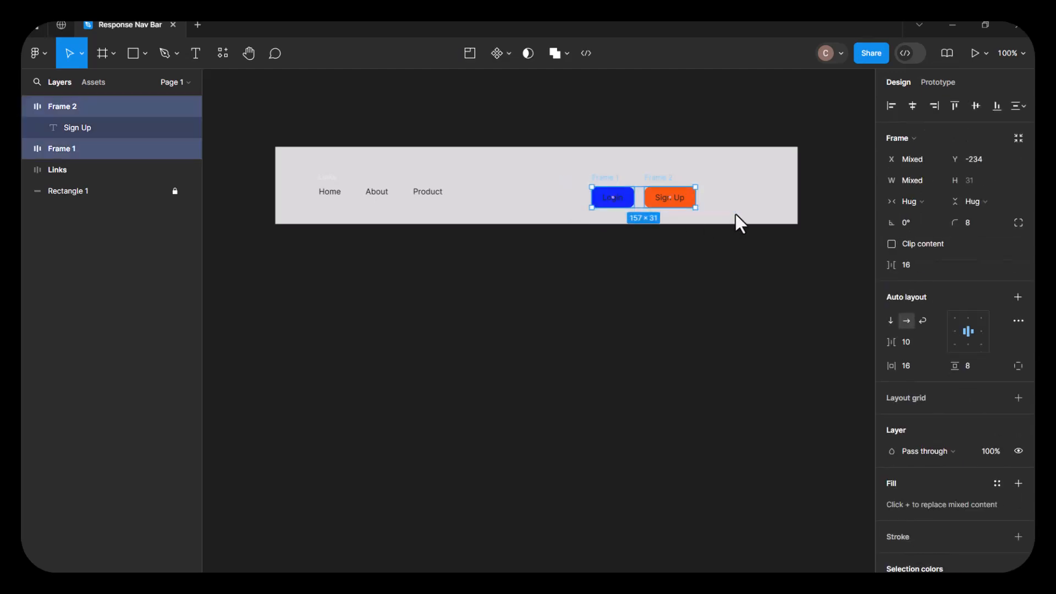
key(shift+a)
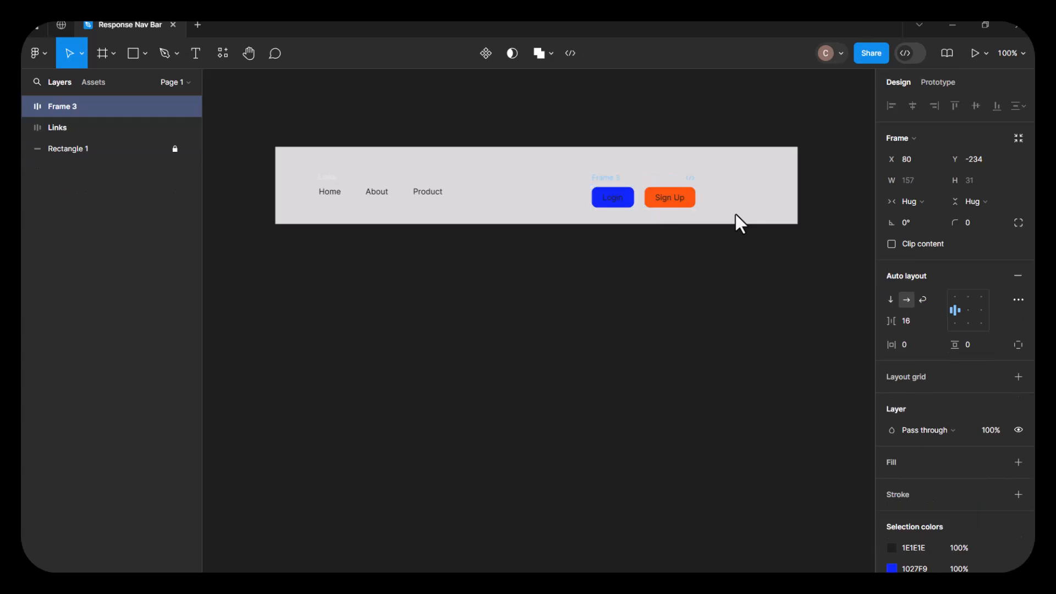
click(933, 322)
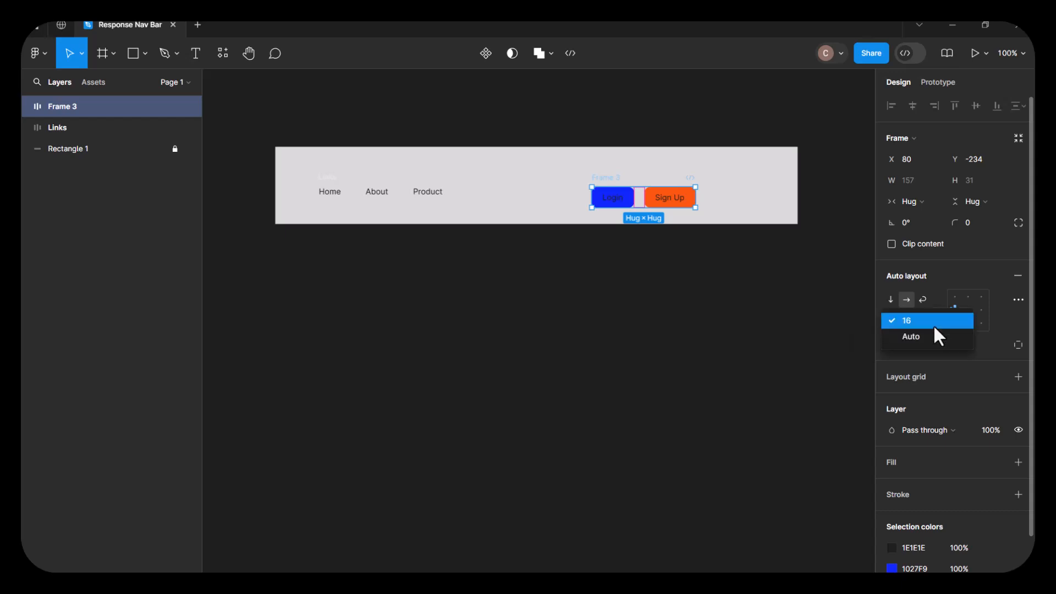
click(910, 337)
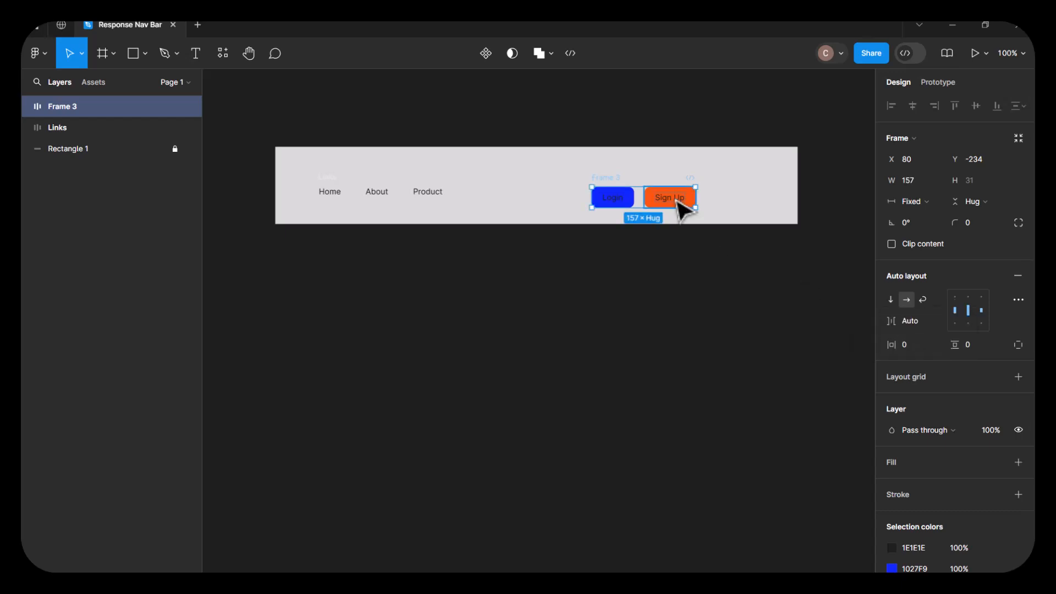
drag(696, 197, 722, 197)
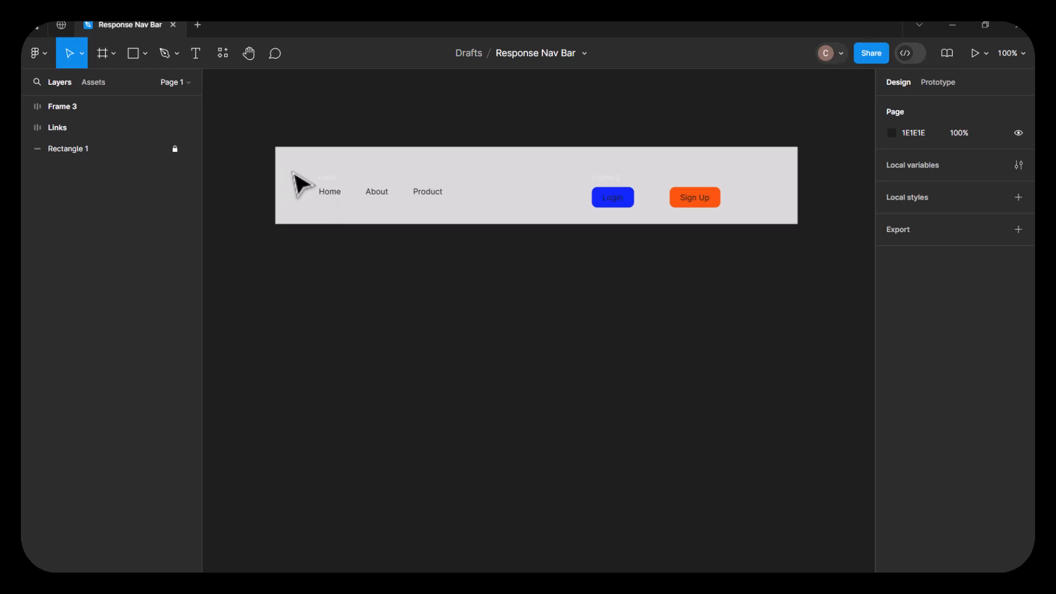
Wrap the Links frame and the frame holding both buttons together in one auto layout frame.
drag(295, 176, 753, 208)
key(shift+a)
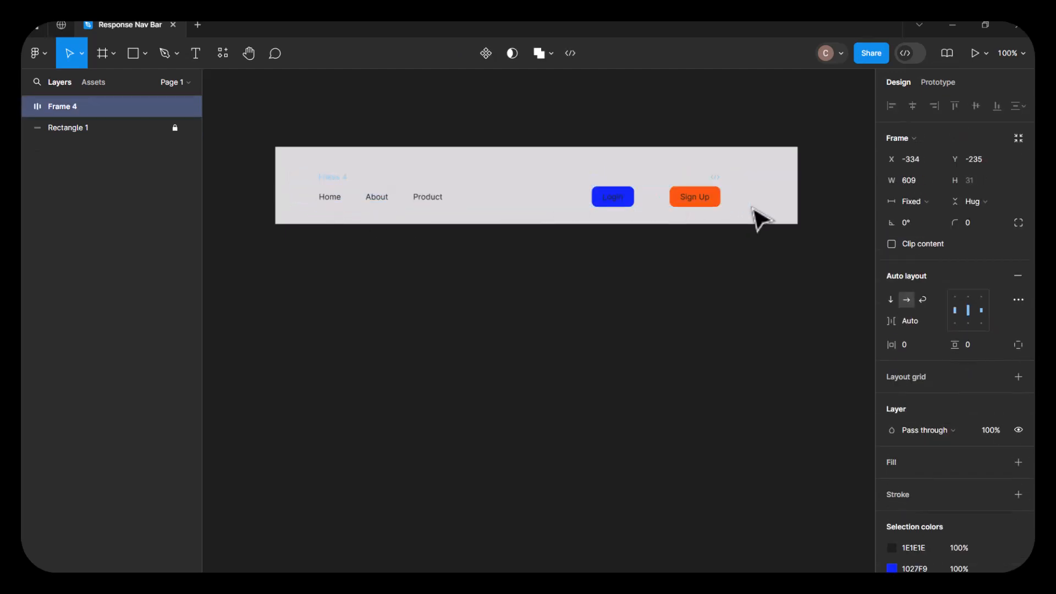